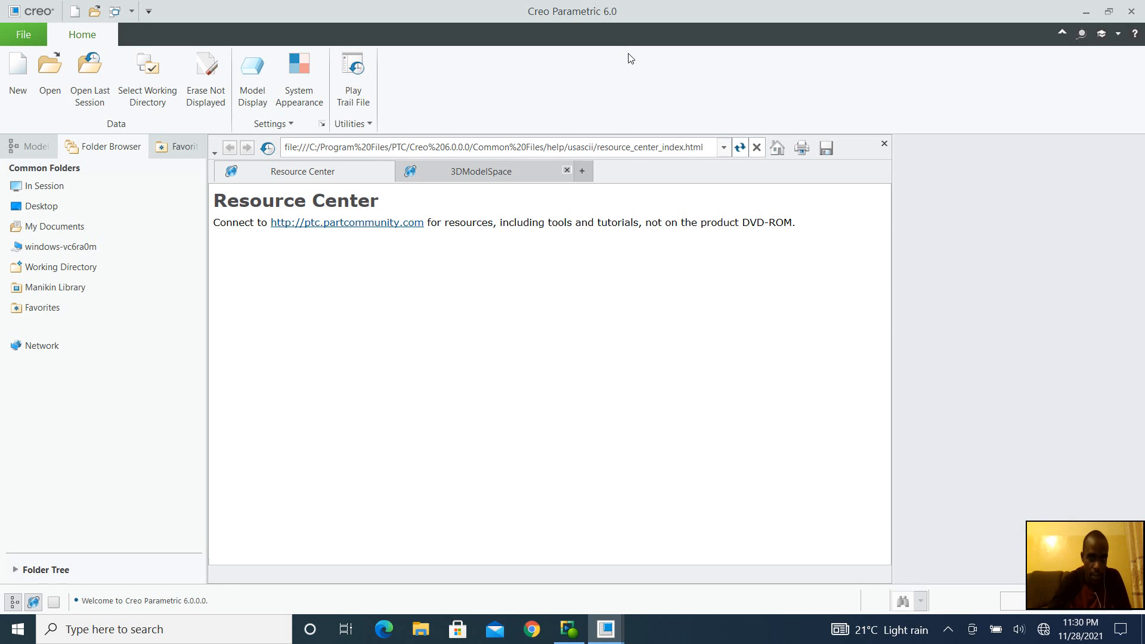
{"action": "left_click", "coordinate": [18, 88]}
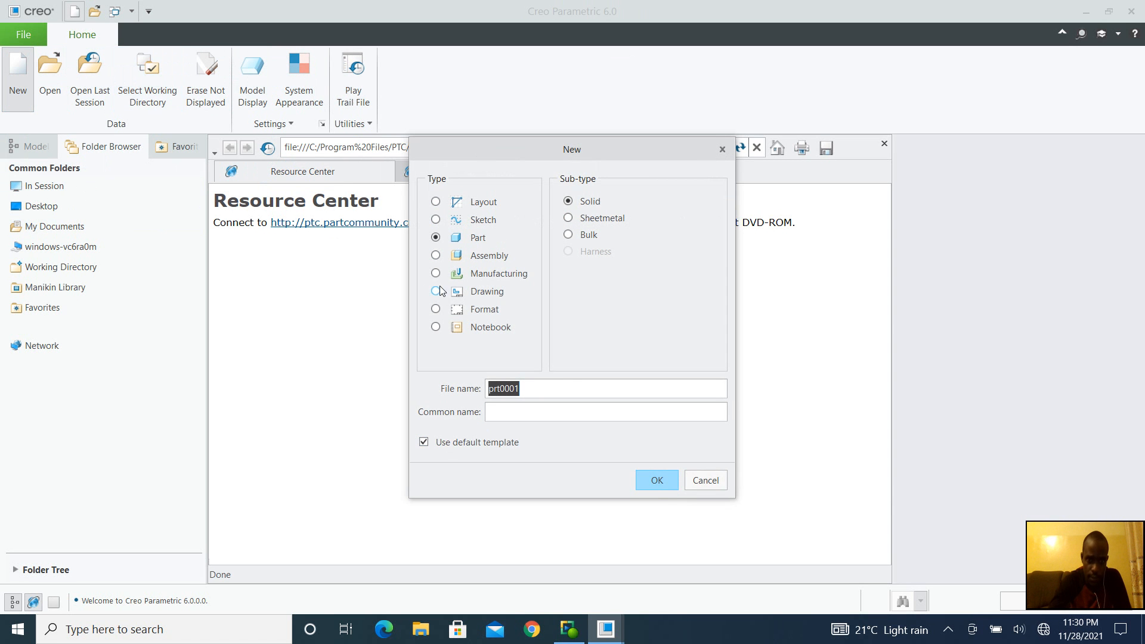
{"action": "left_click", "coordinate": [492, 261]}
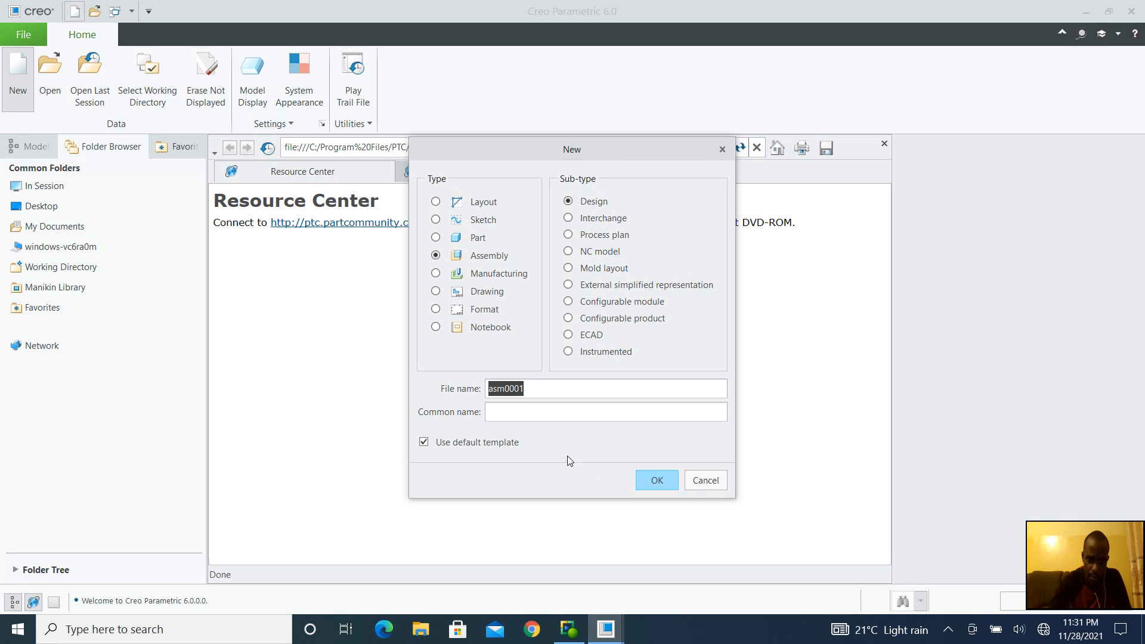
{"action": "left_click", "coordinate": [424, 441]}
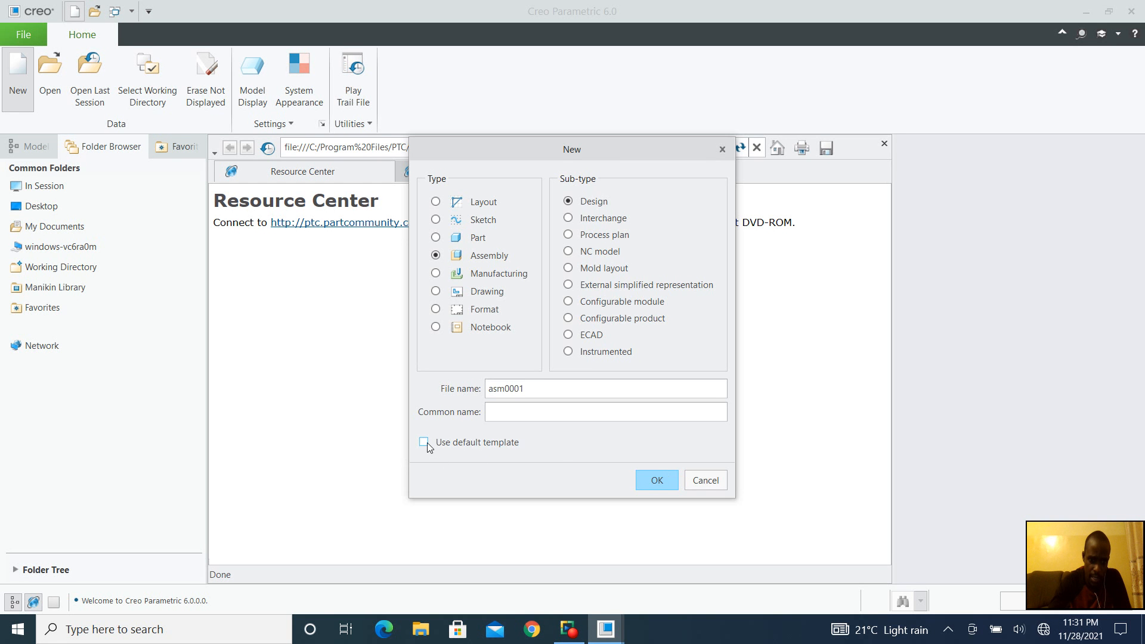
{"action": "left_click", "coordinate": [656, 480]}
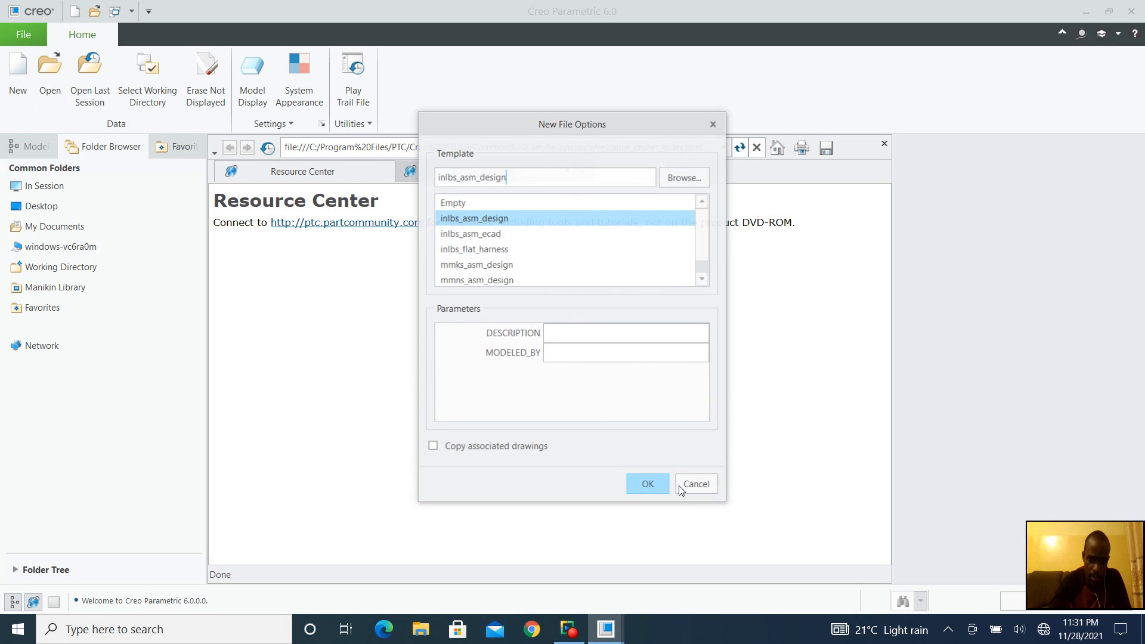
{"action": "left_click", "coordinate": [453, 267]}
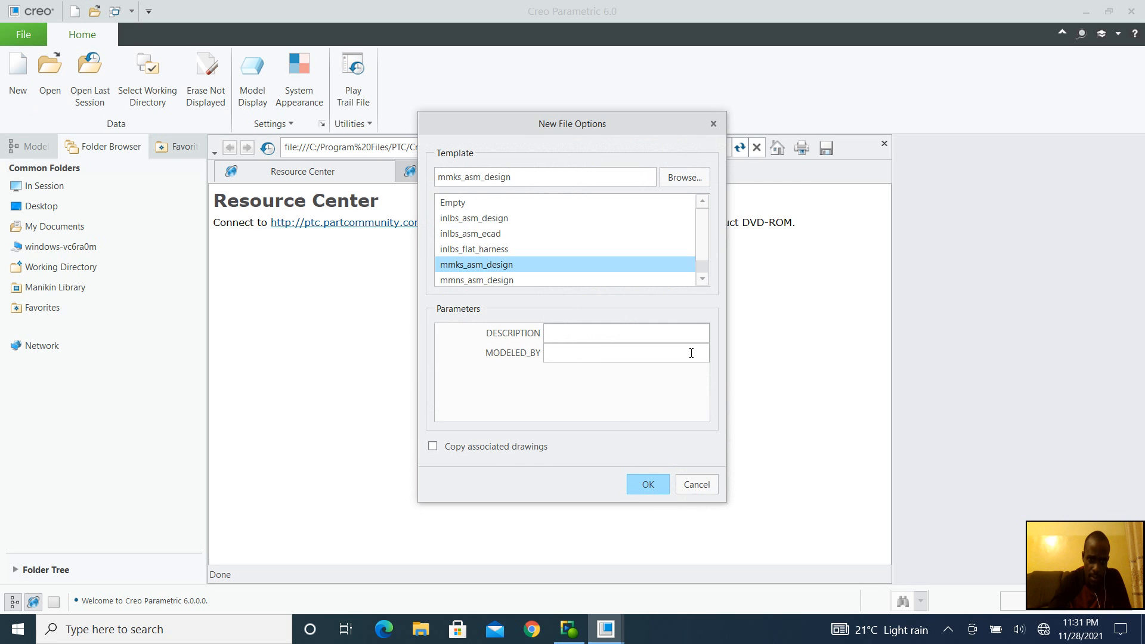
{"action": "left_click", "coordinate": [698, 485]}
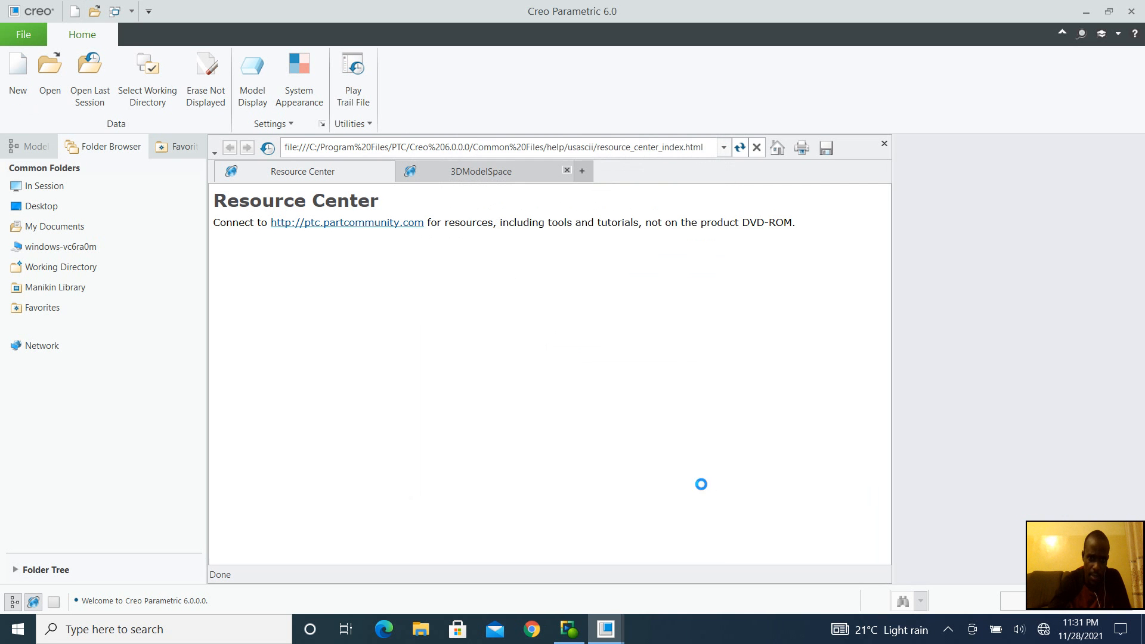
Step: Create a new design assembly named asm0001 using the default template
{"action": "left_click", "coordinate": [16, 79]}
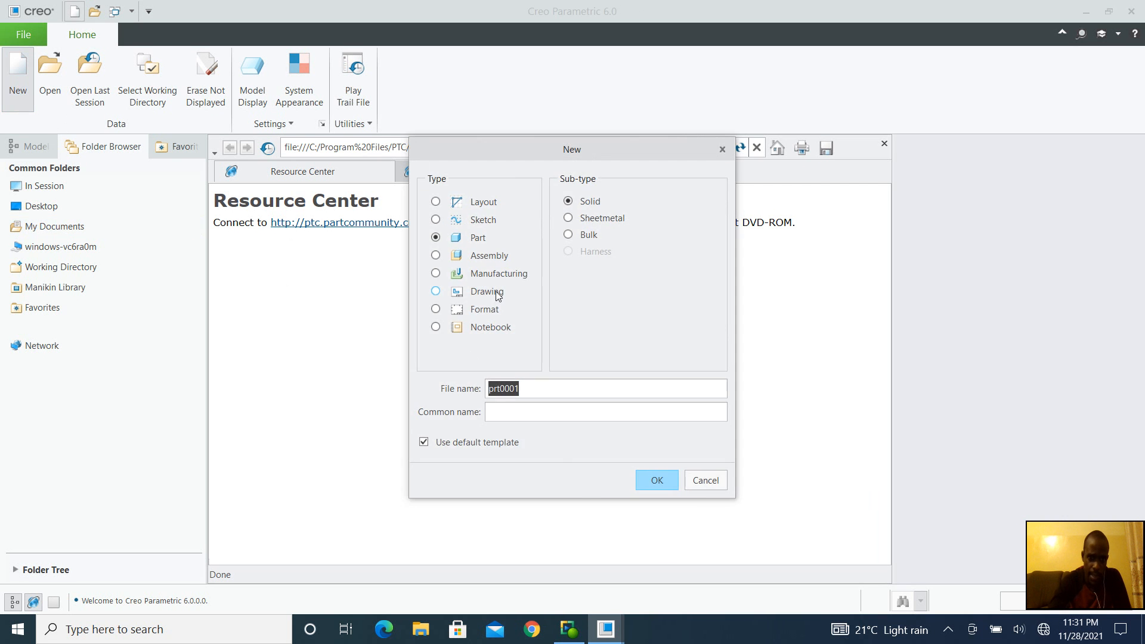
{"action": "left_click", "coordinate": [481, 262]}
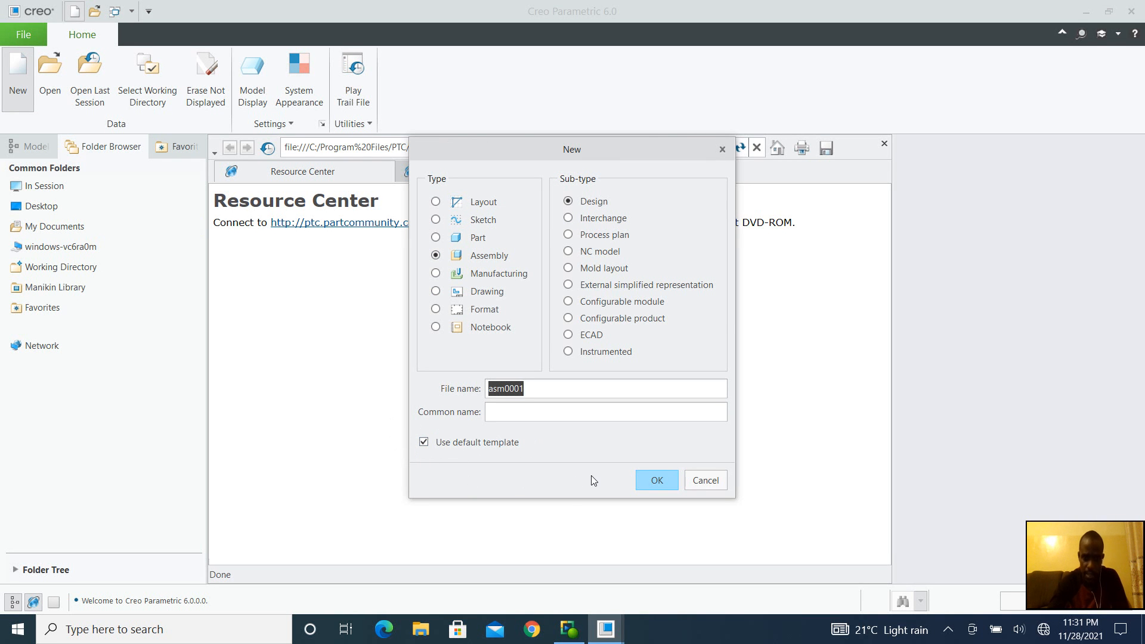
{"action": "left_click", "coordinate": [659, 482]}
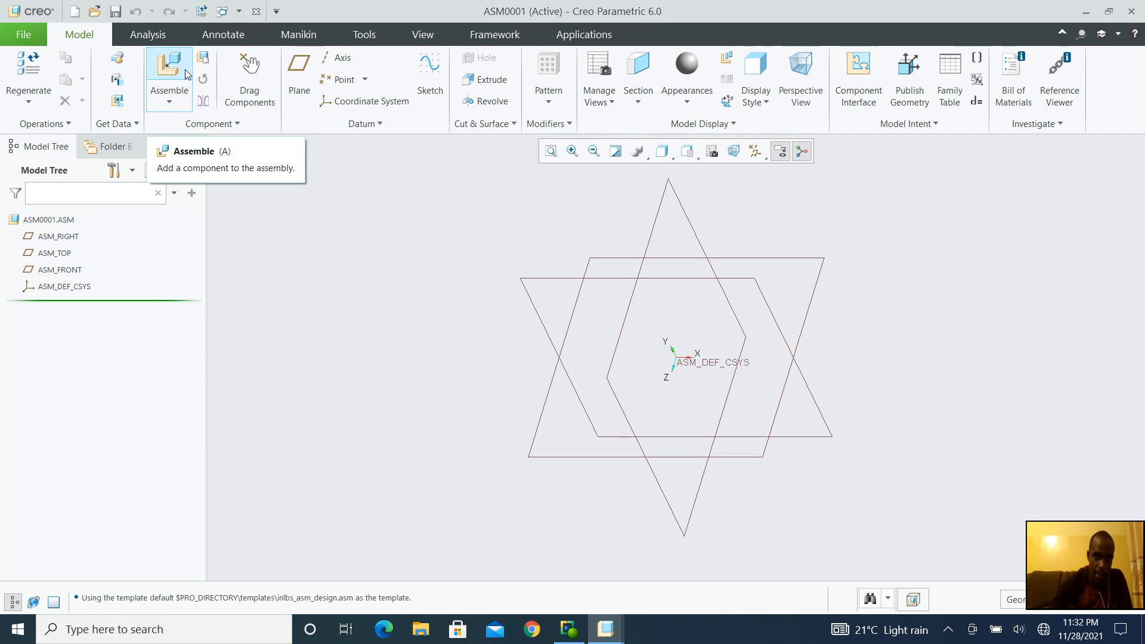
Step: Bring bolt.prt from the CREO folder in My Documents into the assembly as its first component
{"action": "left_click", "coordinate": [177, 69]}
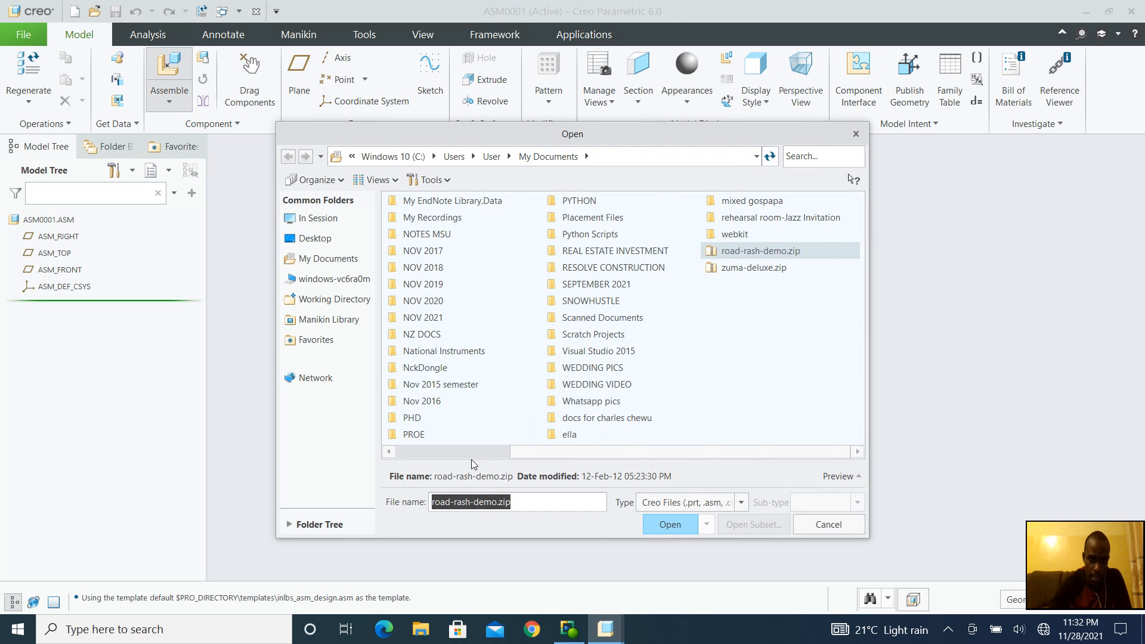
{"action": "scroll", "coordinate": [472, 460], "scroll_direction": "up", "scroll_amount": 1}
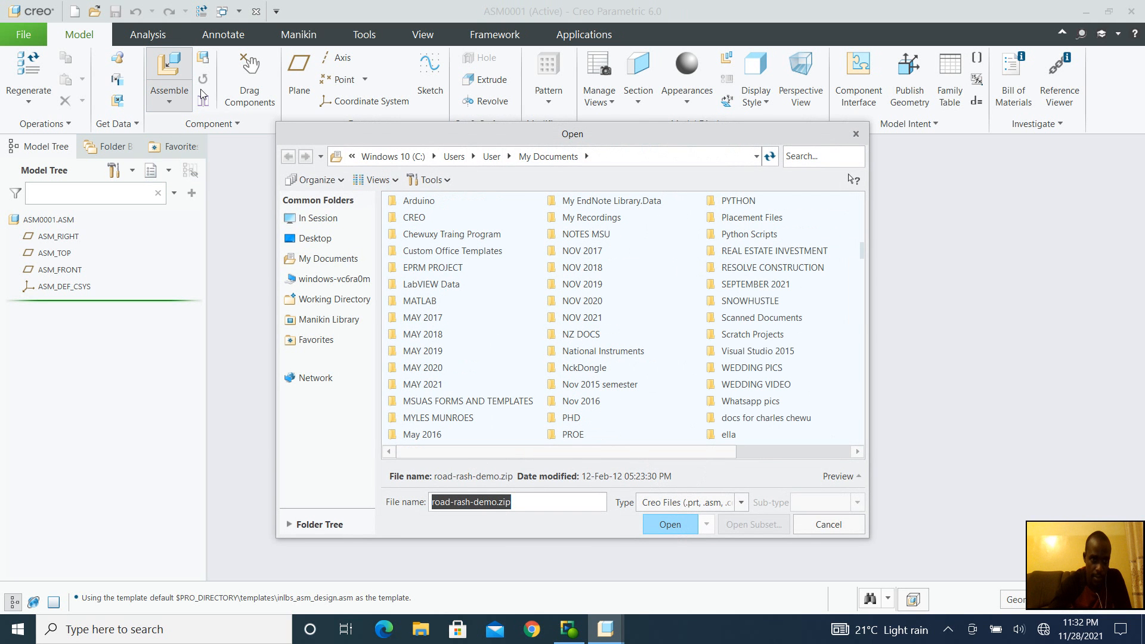
{"action": "left_click", "coordinate": [420, 219]}
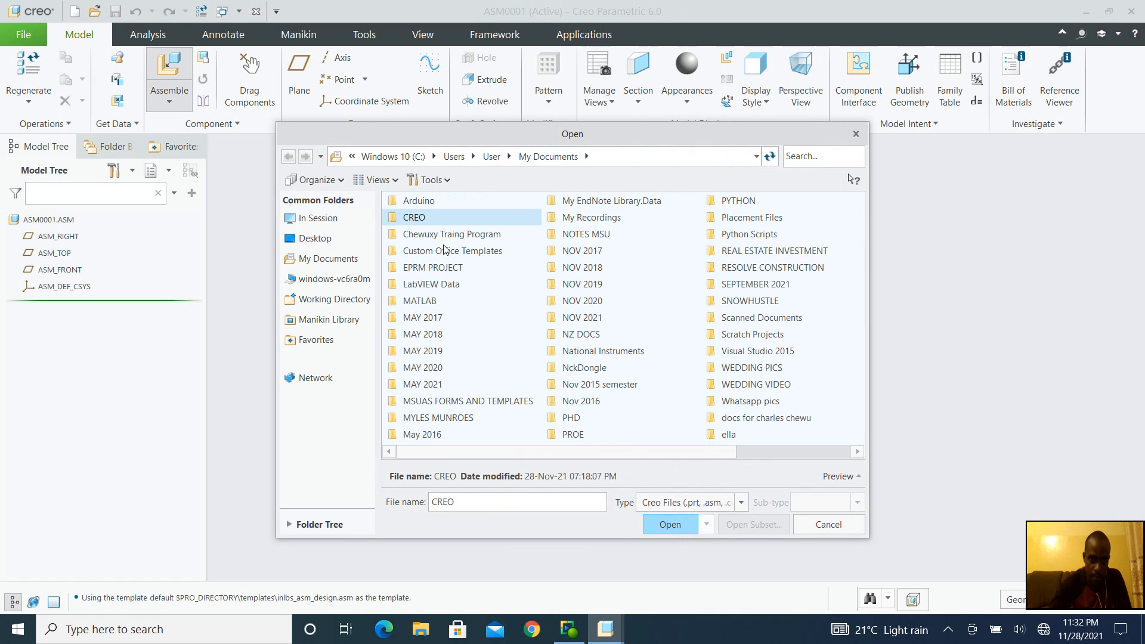
{"action": "double_click", "coordinate": [428, 217]}
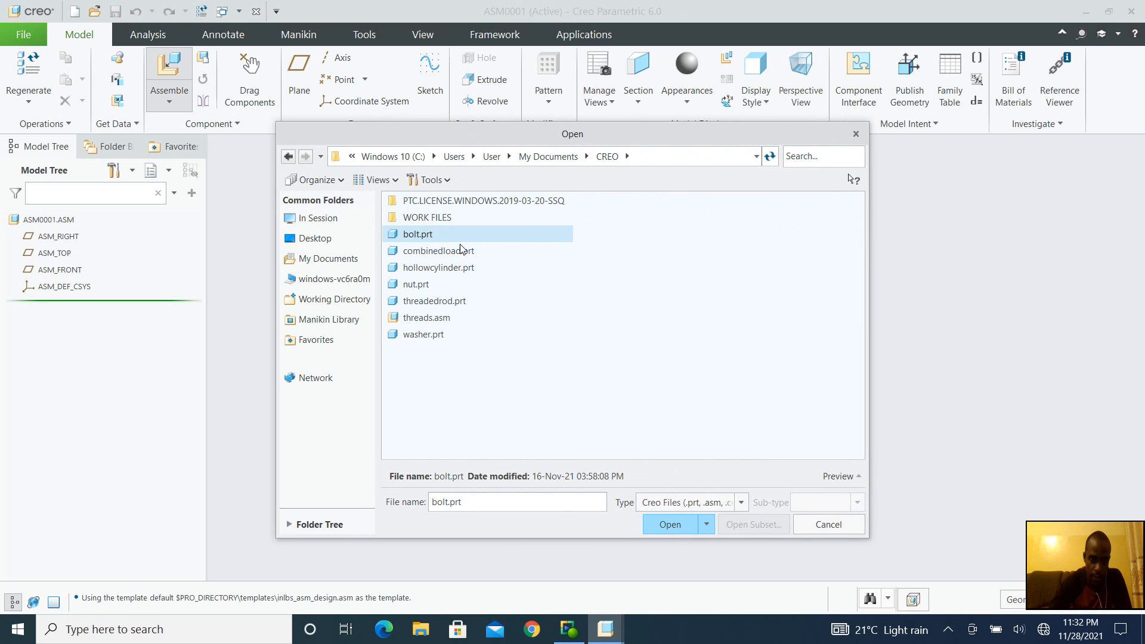
{"action": "left_click", "coordinate": [670, 528]}
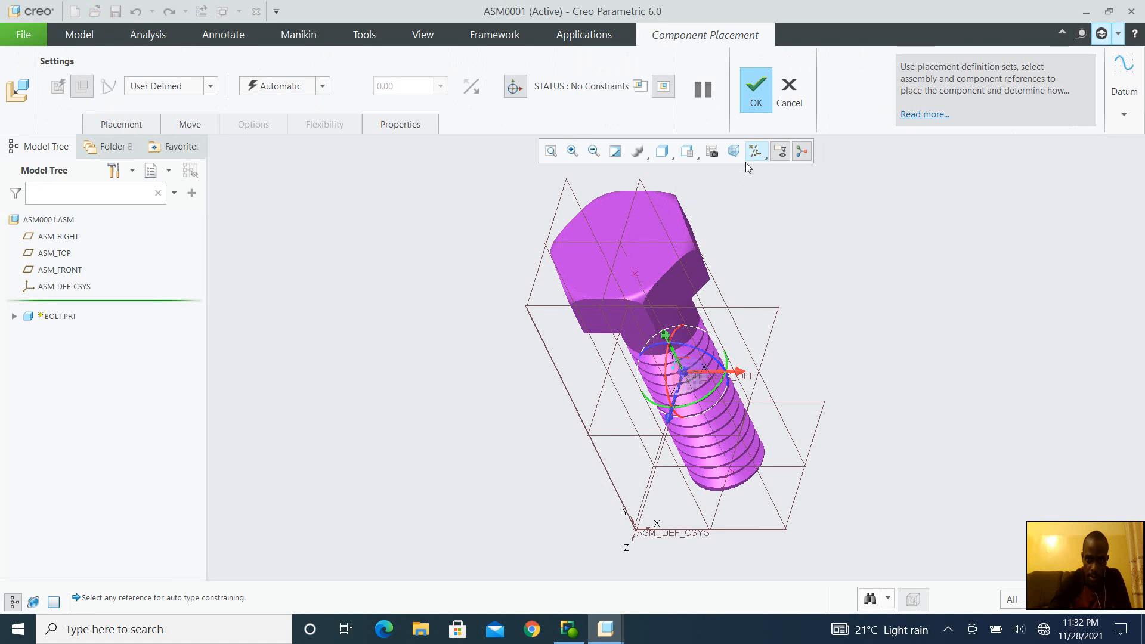
Step: Hide all datum display types except axes
{"action": "left_click", "coordinate": [762, 159]}
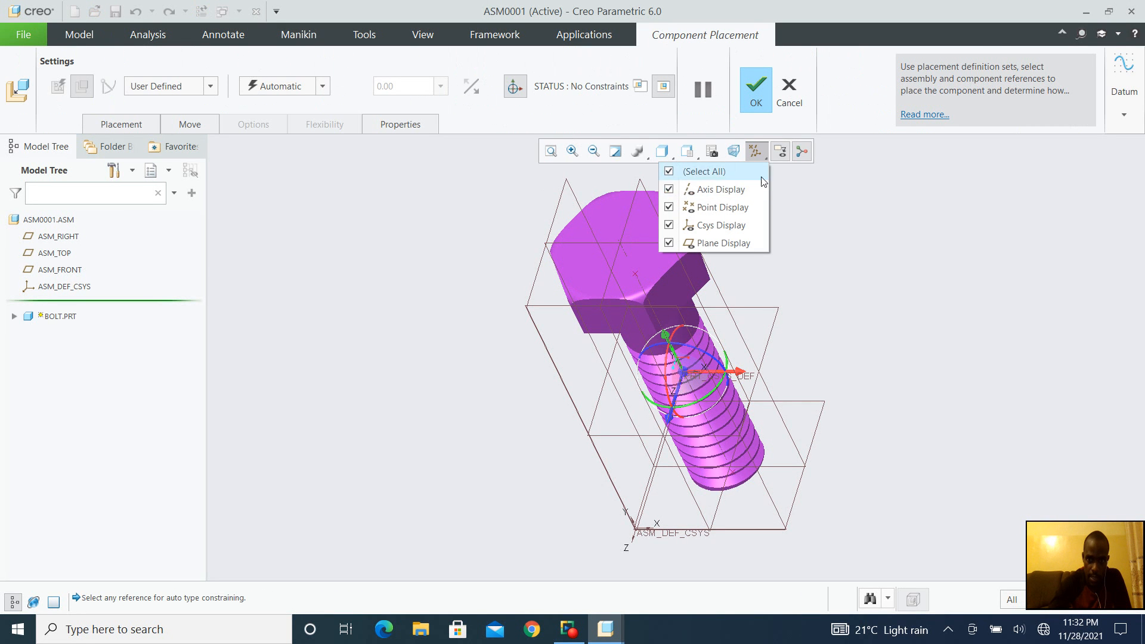
{"action": "left_click", "coordinate": [687, 173]}
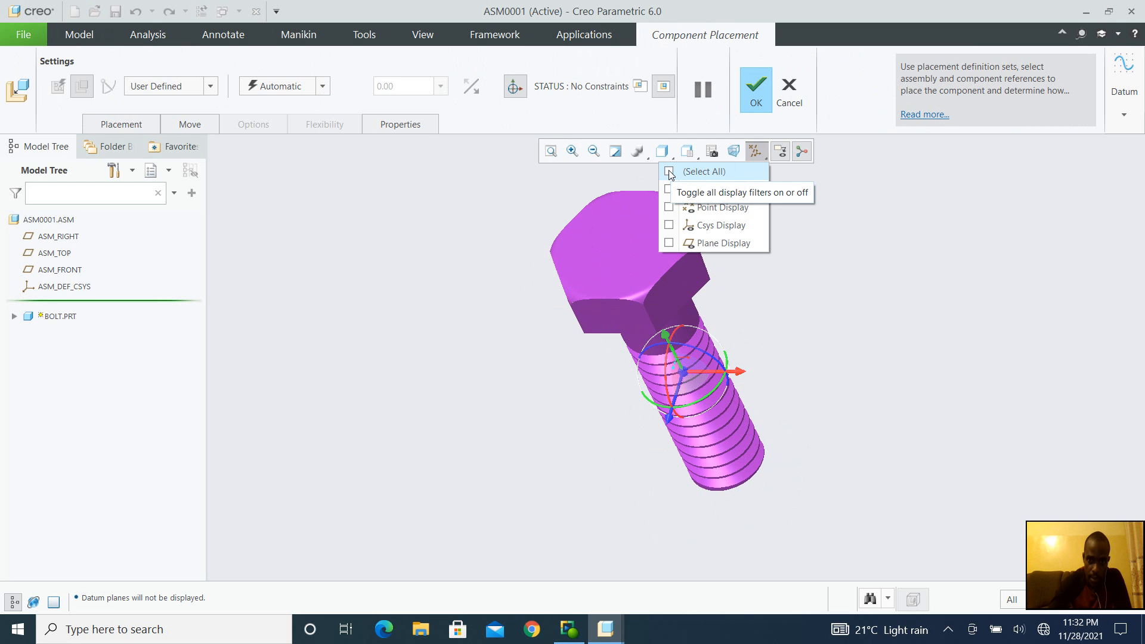
{"action": "left_click", "coordinate": [669, 173]}
{"action": "left_click", "coordinate": [669, 173]}
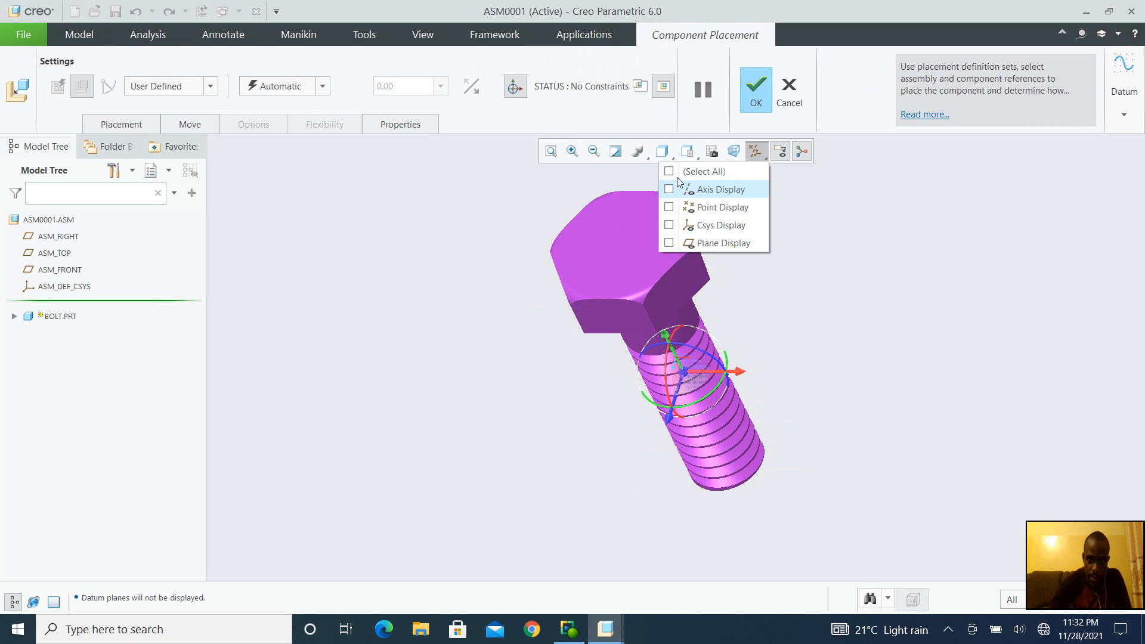
{"action": "left_click", "coordinate": [695, 190]}
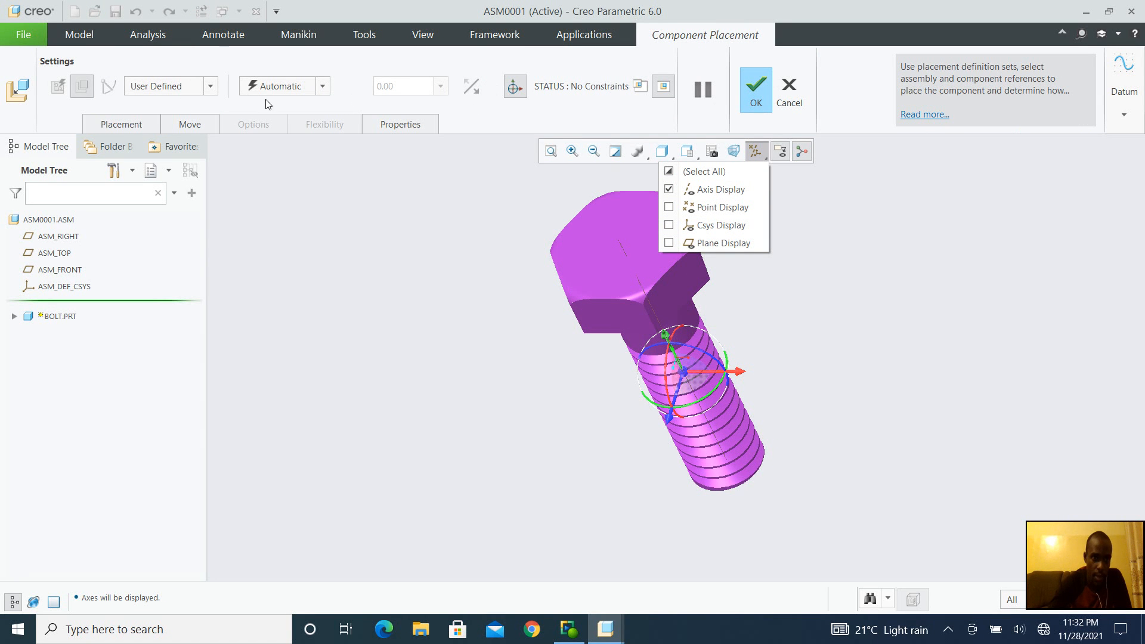
Step: Fully constrain the bolt with the Default constraint and accept its placement
{"action": "left_click", "coordinate": [323, 86]}
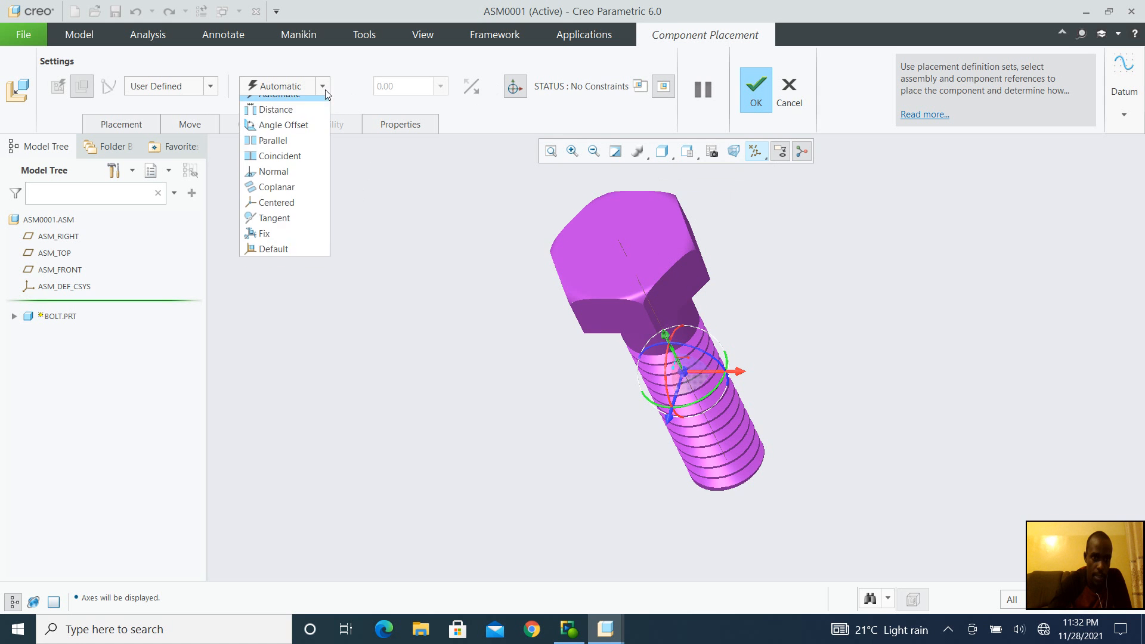
{"action": "left_click", "coordinate": [289, 258]}
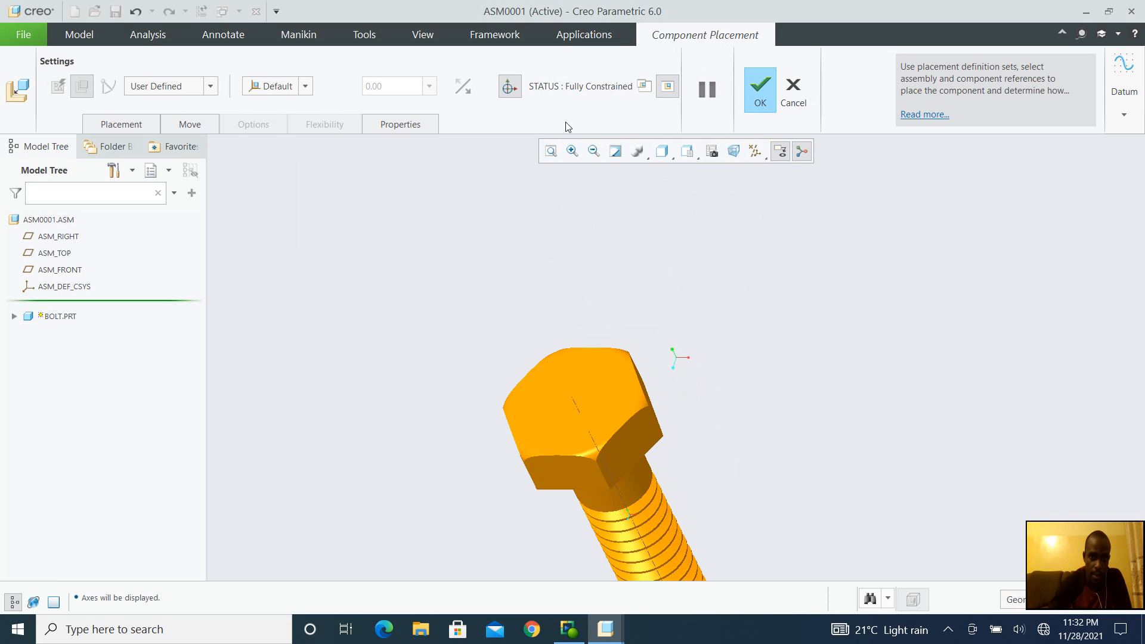
{"action": "left_click", "coordinate": [769, 96]}
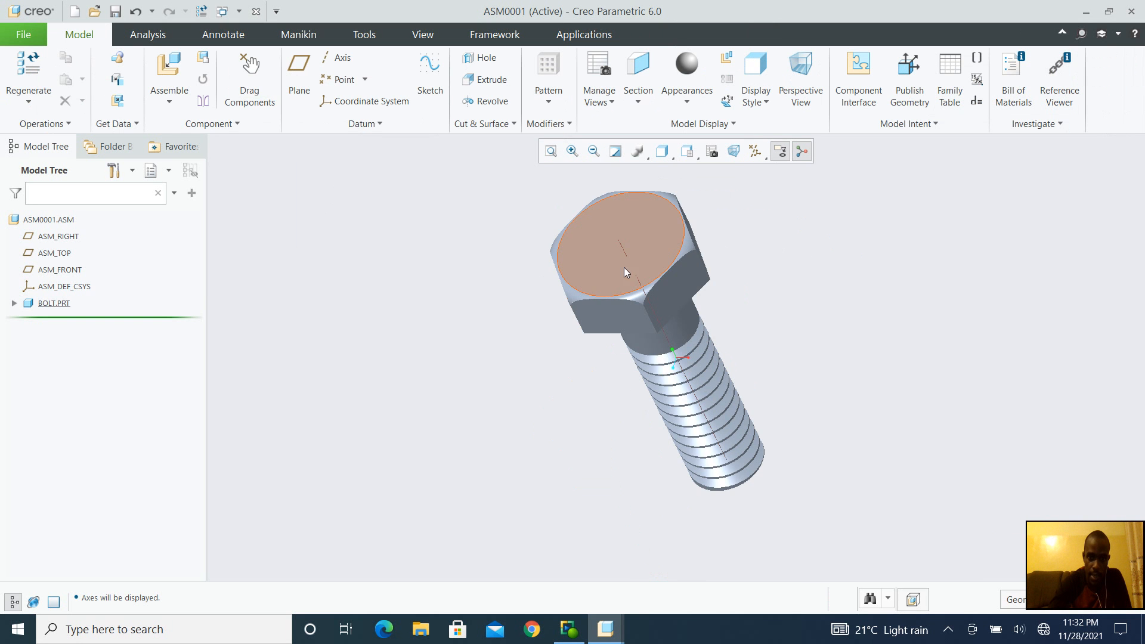
Step: Add washer.prt from the CREO folder as a component, then move and tilt it beyond the bolt's threaded end
{"action": "middle_click_drag", "start_coordinate": [617, 256], "coordinate": [646, 324]}
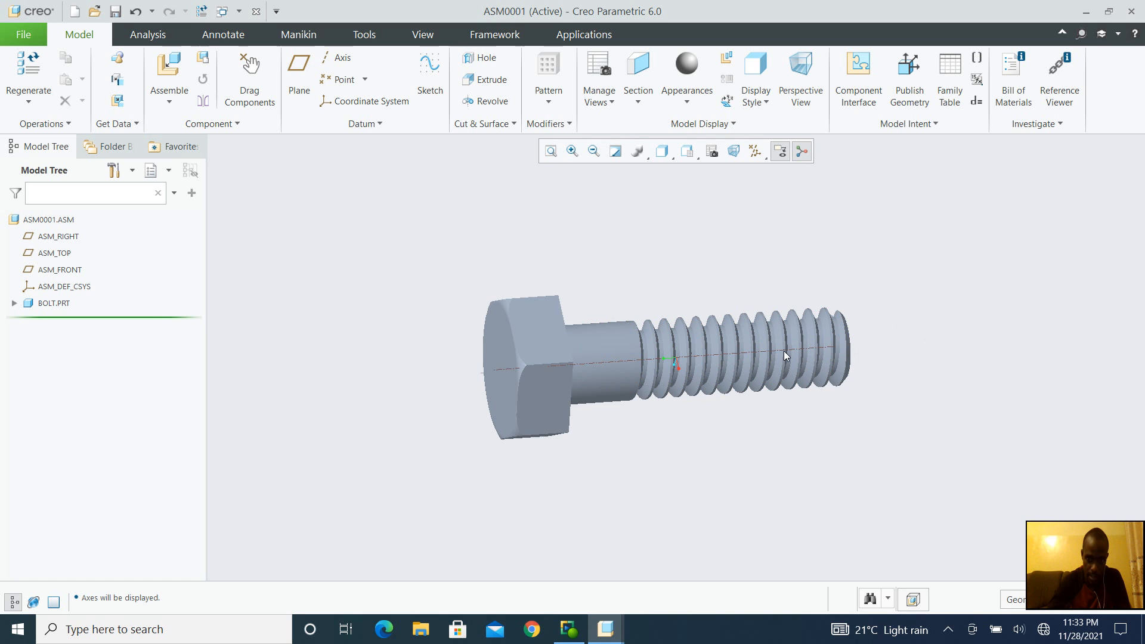
{"action": "left_click_drag", "start_coordinate": [783, 350], "coordinate": [565, 375], "text": "ctrl+alt"}
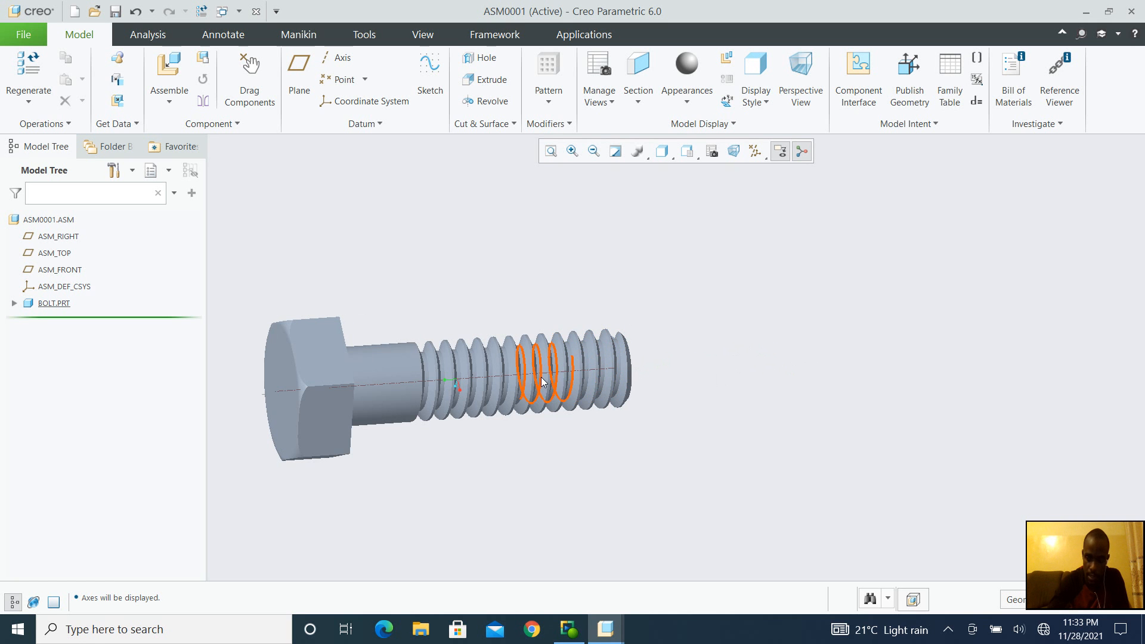
{"action": "mouse_move", "coordinate": [541, 377]}
{"action": "left_mouse_down", "text": "ctrl+alt"}
{"action": "mouse_move", "coordinate": [541, 278]}
{"action": "mouse_move", "coordinate": [541, 316]}
{"action": "left_mouse_up", "text": "ctrl+alt"}
{"action": "middle_click_drag", "start_coordinate": [547, 378], "coordinate": [544, 417], "text": "ctrl"}
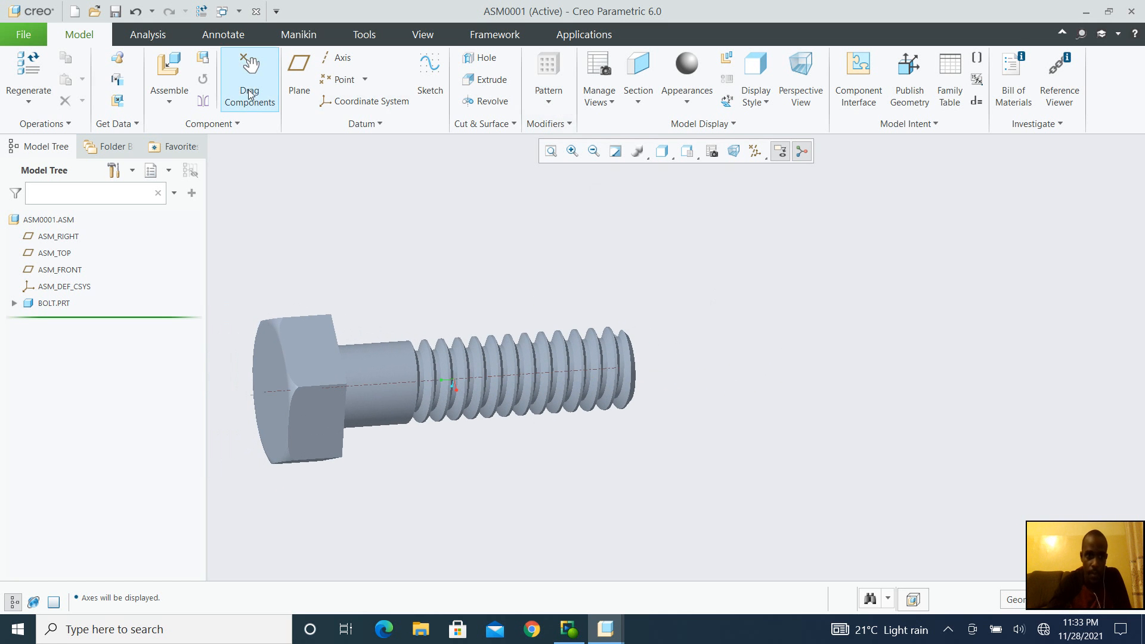
{"action": "left_click", "coordinate": [179, 66]}
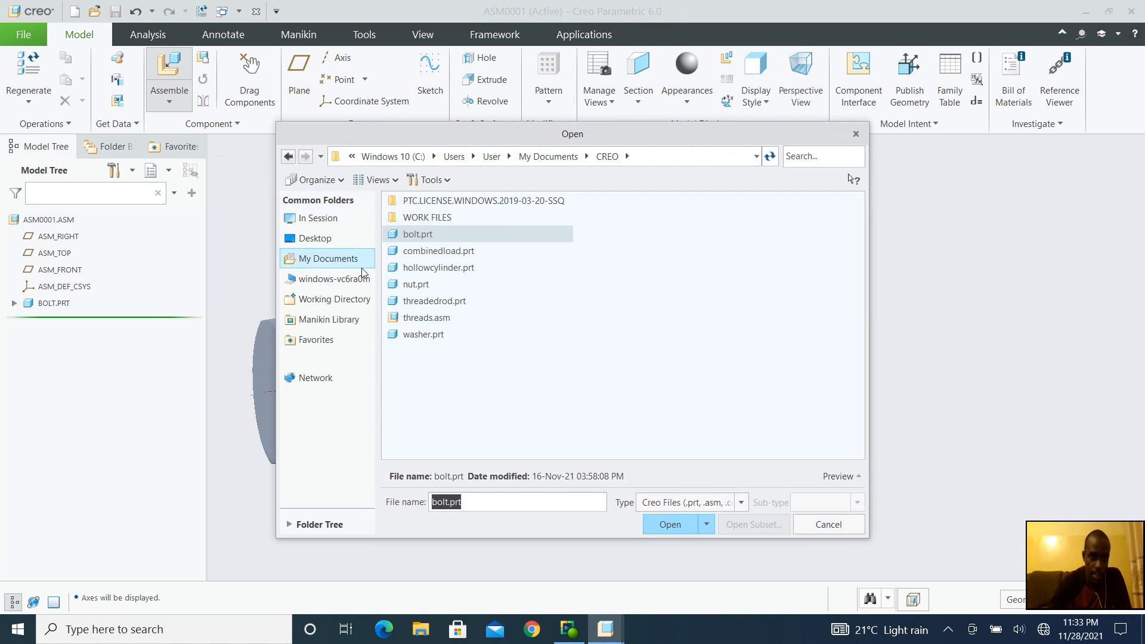
{"action": "left_click", "coordinate": [430, 337]}
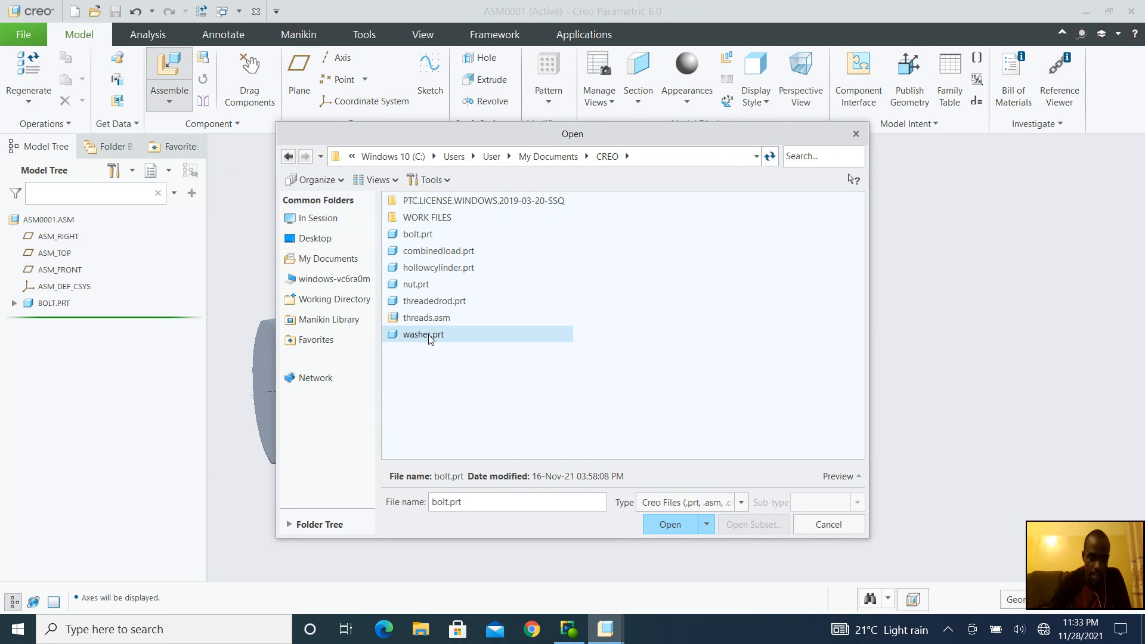
{"action": "left_click", "coordinate": [670, 524]}
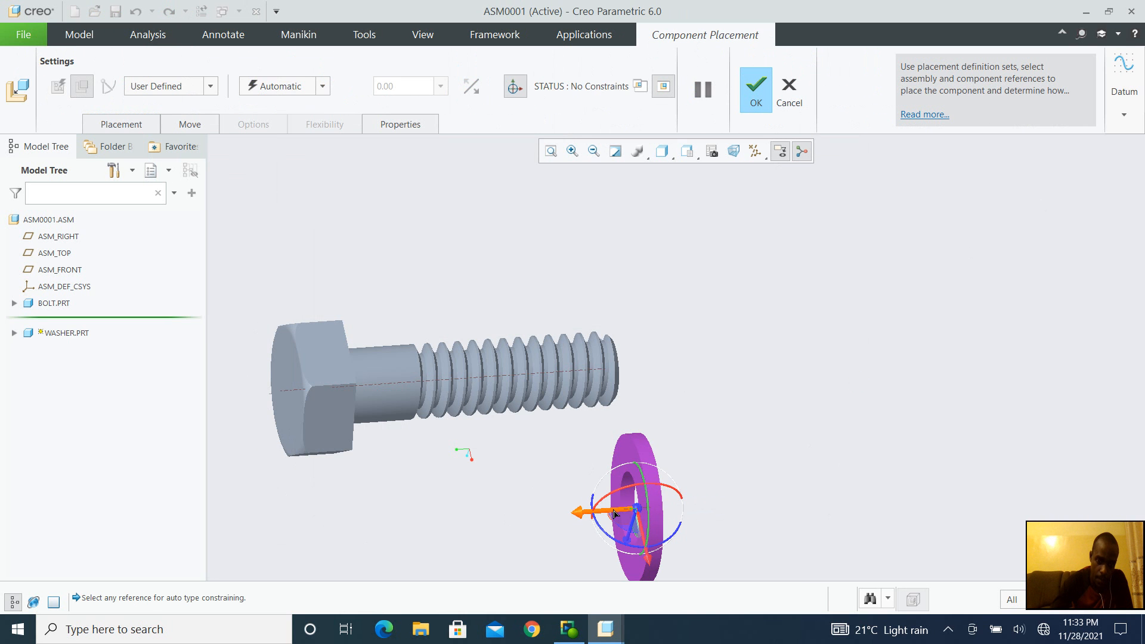
{"action": "left_click_drag", "start_coordinate": [614, 513], "coordinate": [772, 429]}
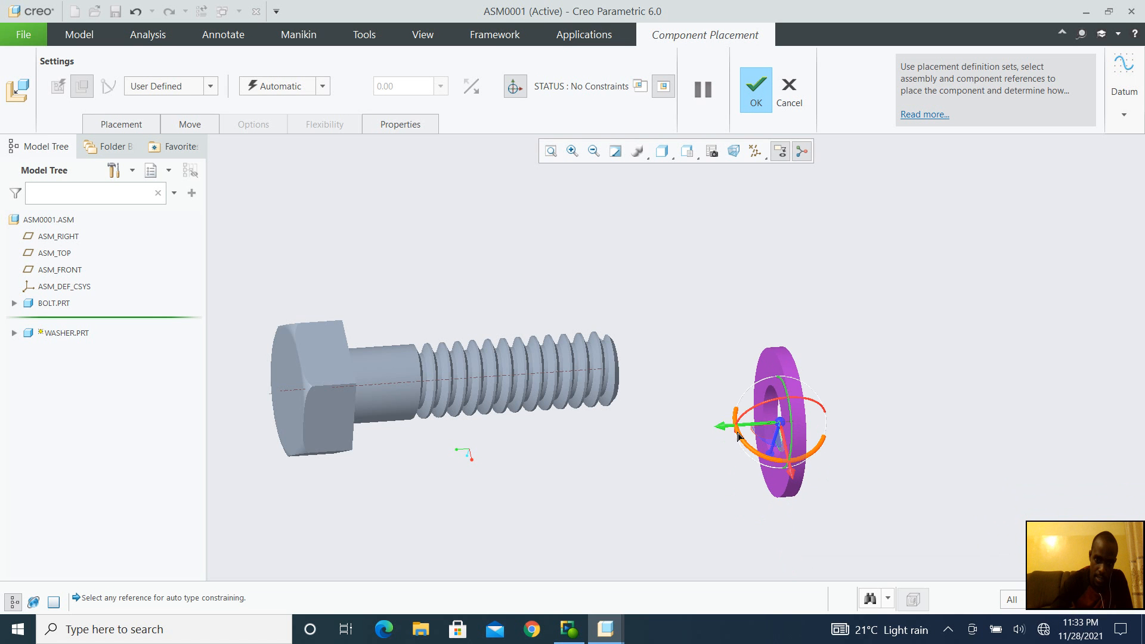
{"action": "left_click_drag", "start_coordinate": [745, 442], "coordinate": [827, 407]}
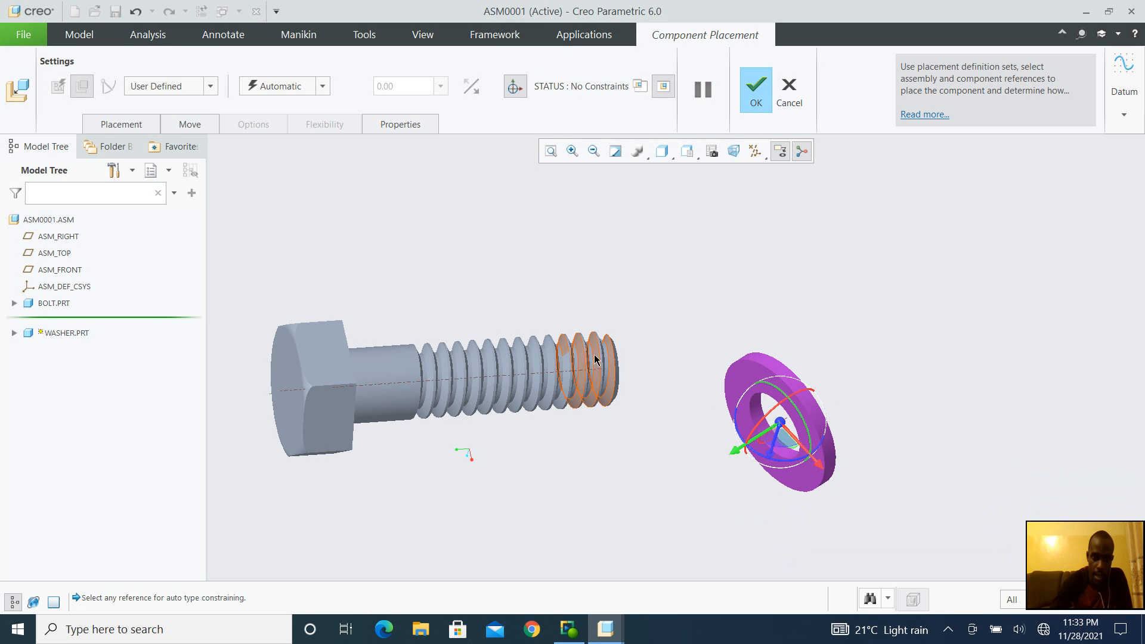
Step: Set the washer's placement constraint type to Coincident and rotate the washer slightly
{"action": "left_click", "coordinate": [131, 125]}
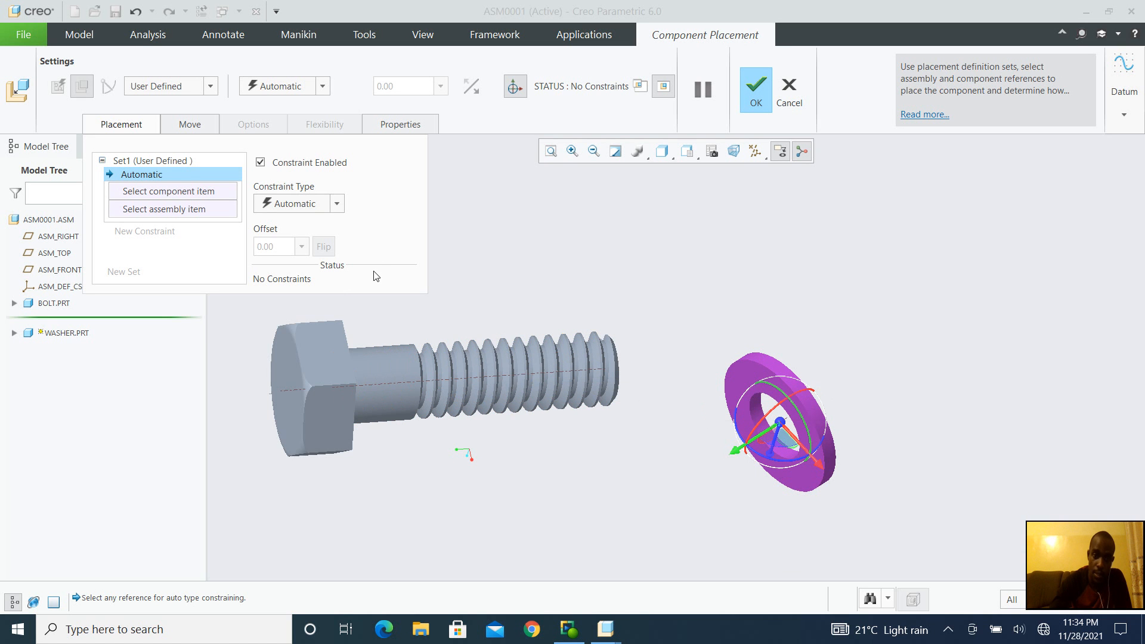
{"action": "left_click", "coordinate": [336, 204]}
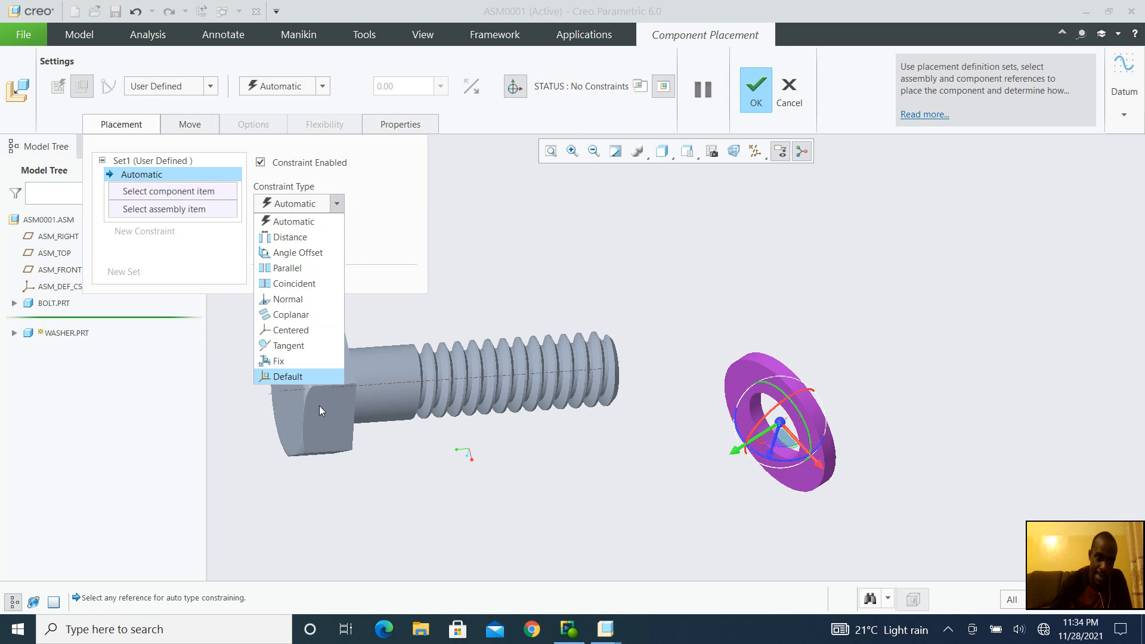
{"action": "left_click", "coordinate": [305, 284]}
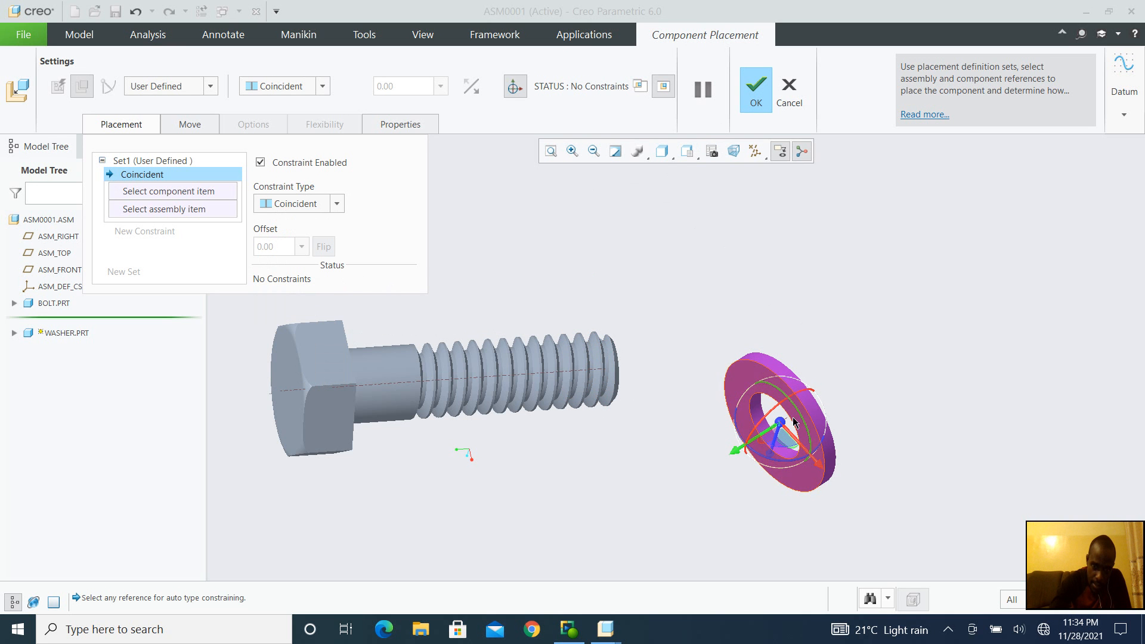
{"action": "left_click_drag", "start_coordinate": [797, 400], "coordinate": [802, 398]}
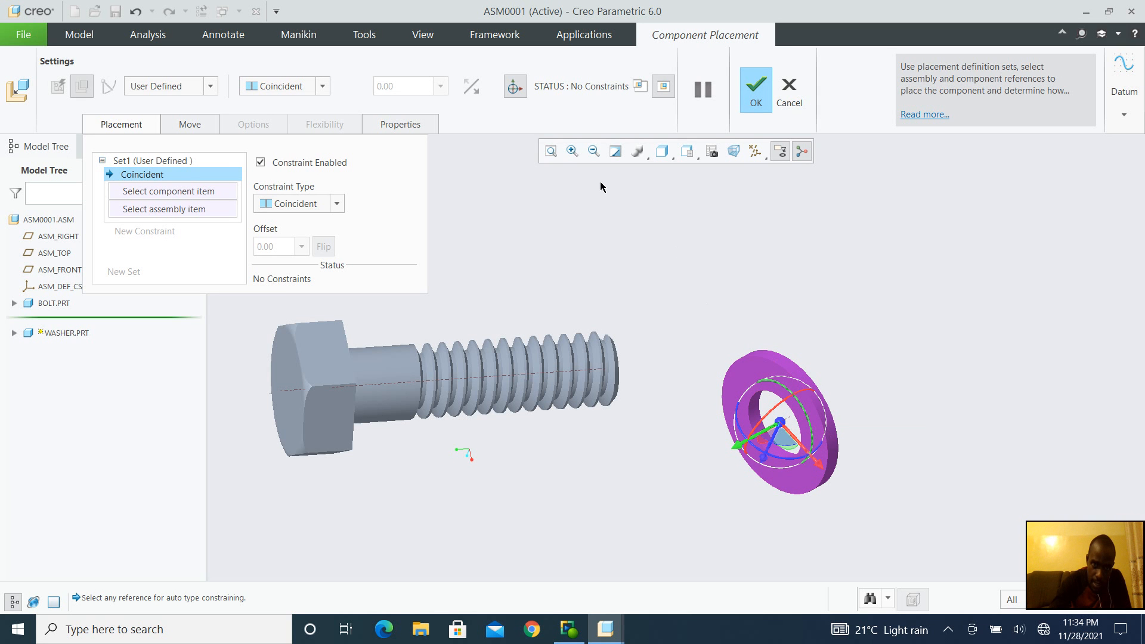
Step: Show the washer in a separate component window, make that window narrower and taller, and turn the washer to expose its bore
{"action": "left_click", "coordinate": [639, 86]}
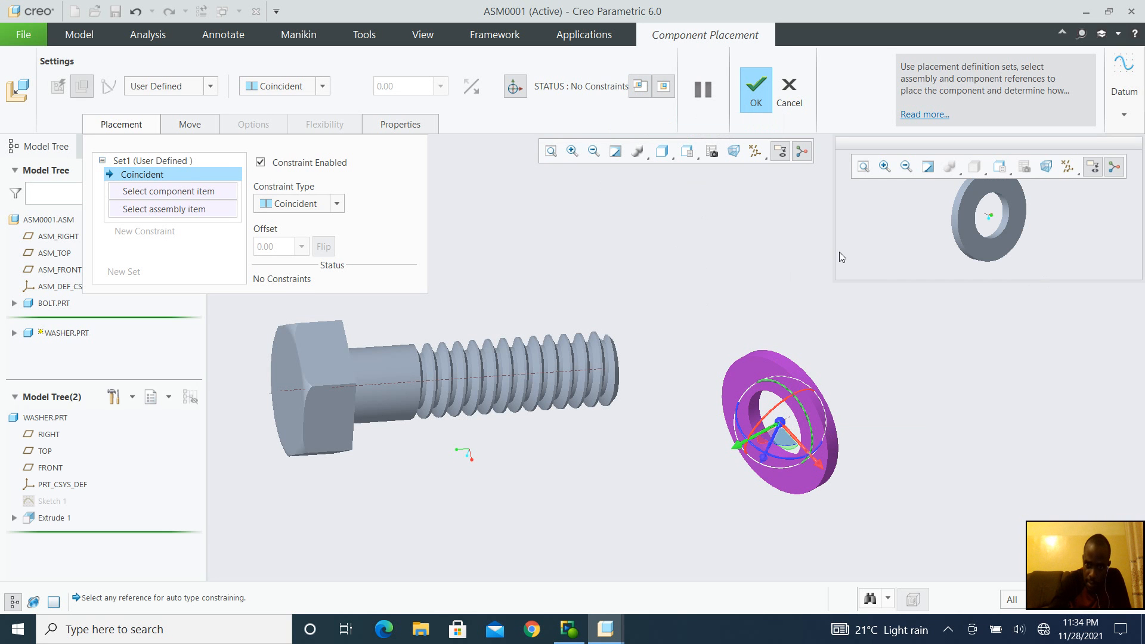
{"action": "left_click_drag", "start_coordinate": [836, 234], "coordinate": [899, 227]}
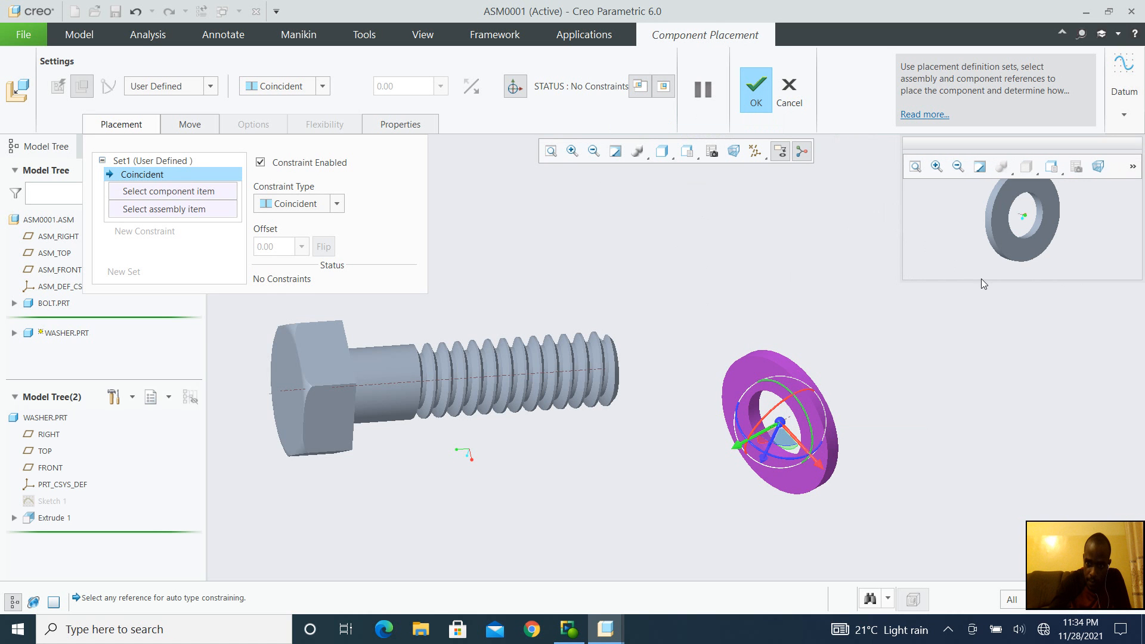
{"action": "left_click_drag", "start_coordinate": [981, 279], "coordinate": [995, 323]}
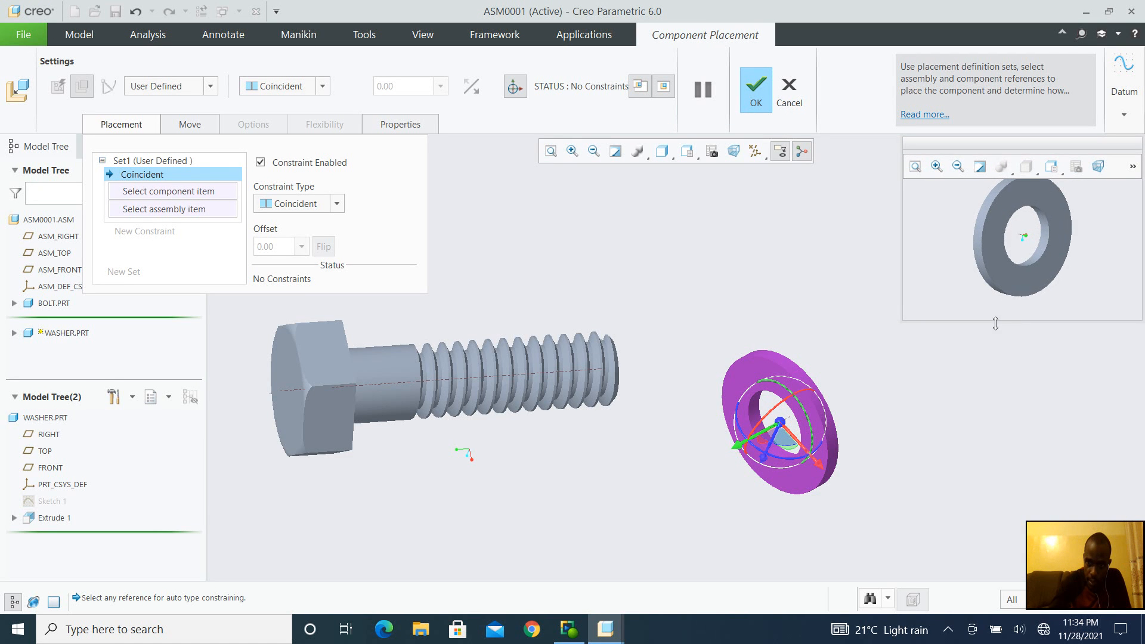
{"action": "mouse_move", "coordinate": [983, 255]}
{"action": "middle_mouse_down"}
{"action": "mouse_move", "coordinate": [1010, 290]}
{"action": "mouse_move", "coordinate": [975, 273]}
{"action": "middle_mouse_up"}
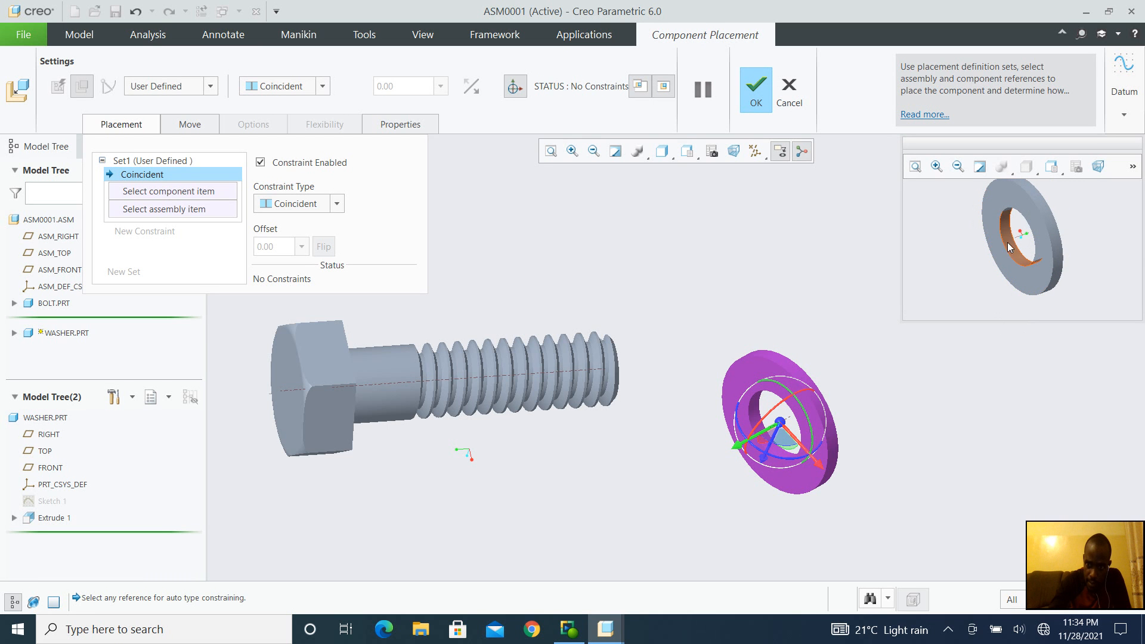
Step: Make the washer's central axis coincident with the bolt's axis
{"action": "left_click", "coordinate": [935, 170]}
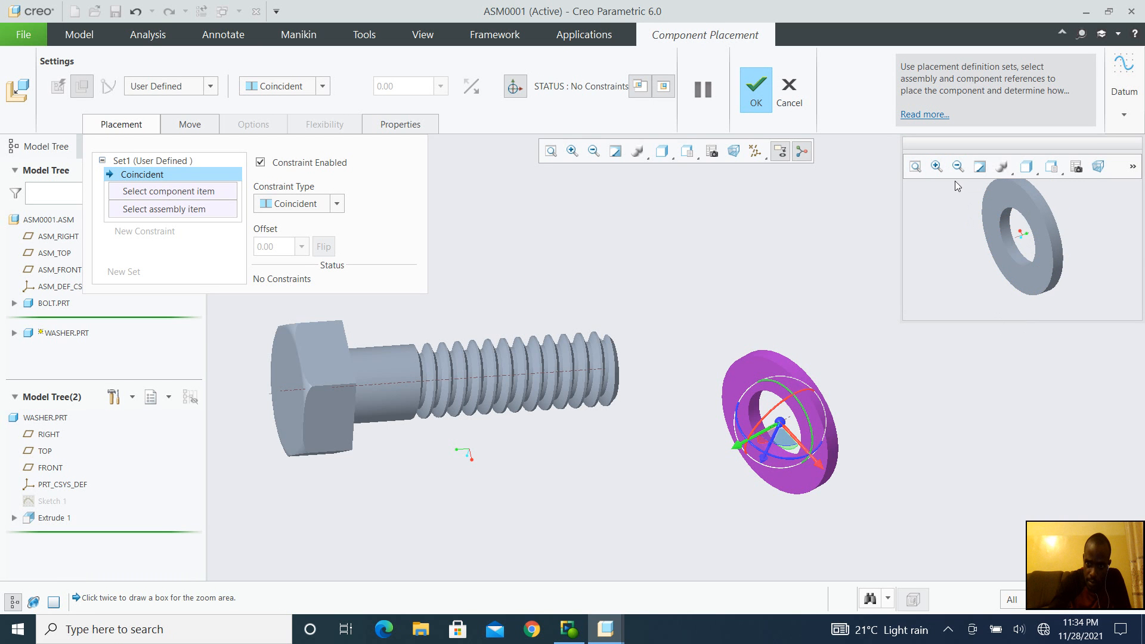
{"action": "left_click", "coordinate": [983, 210]}
{"action": "left_click", "coordinate": [1054, 260]}
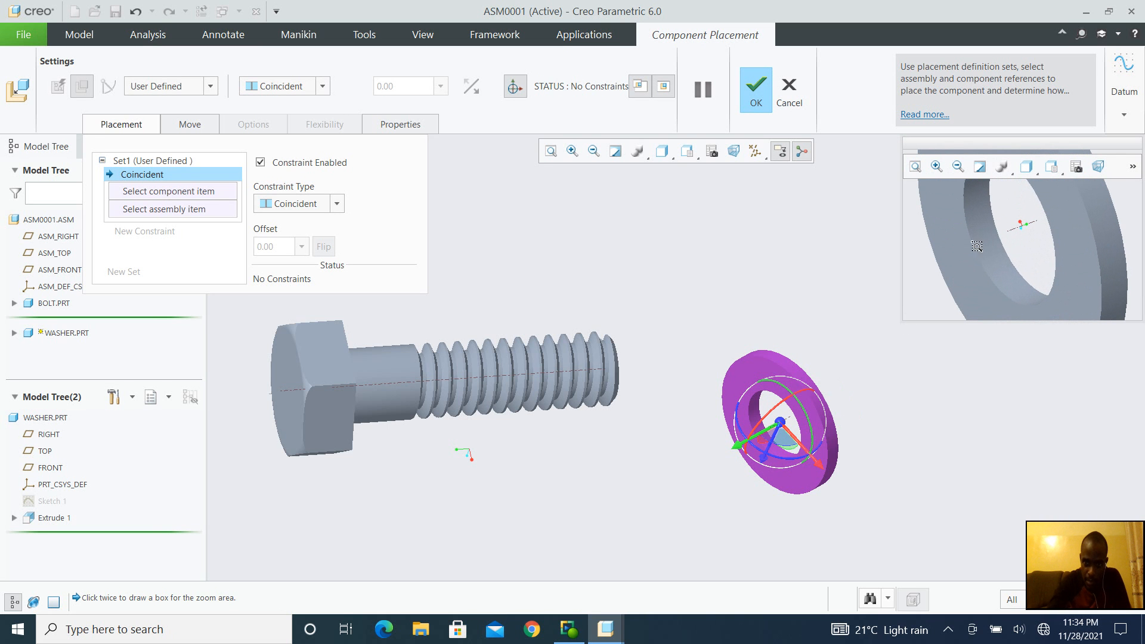
{"action": "left_click", "coordinate": [1019, 230]}
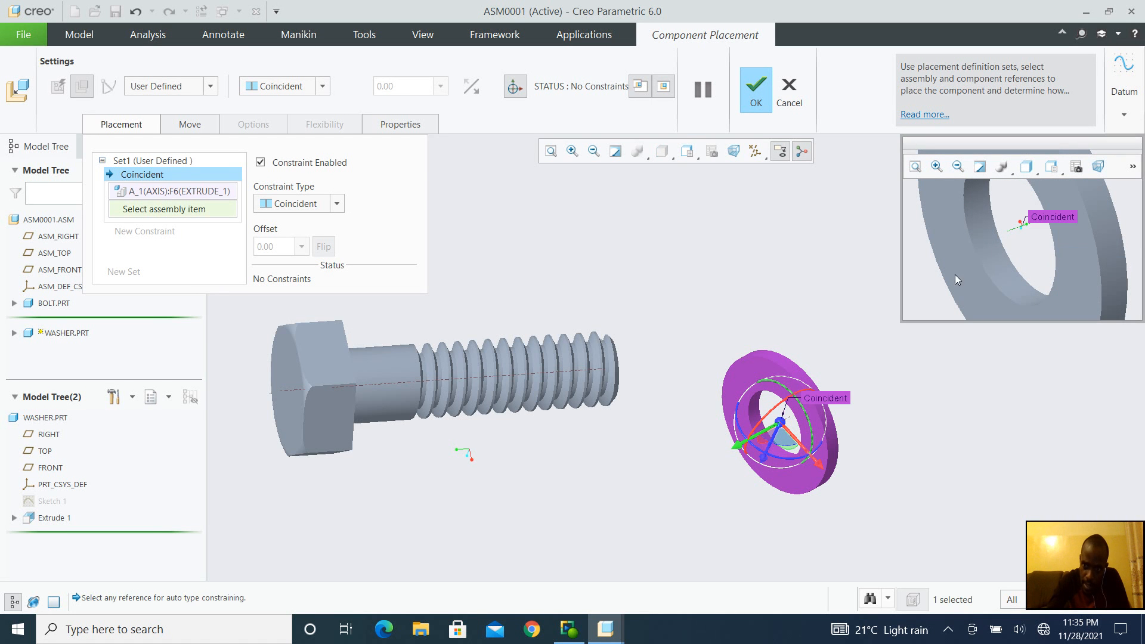
{"action": "left_click", "coordinate": [592, 374]}
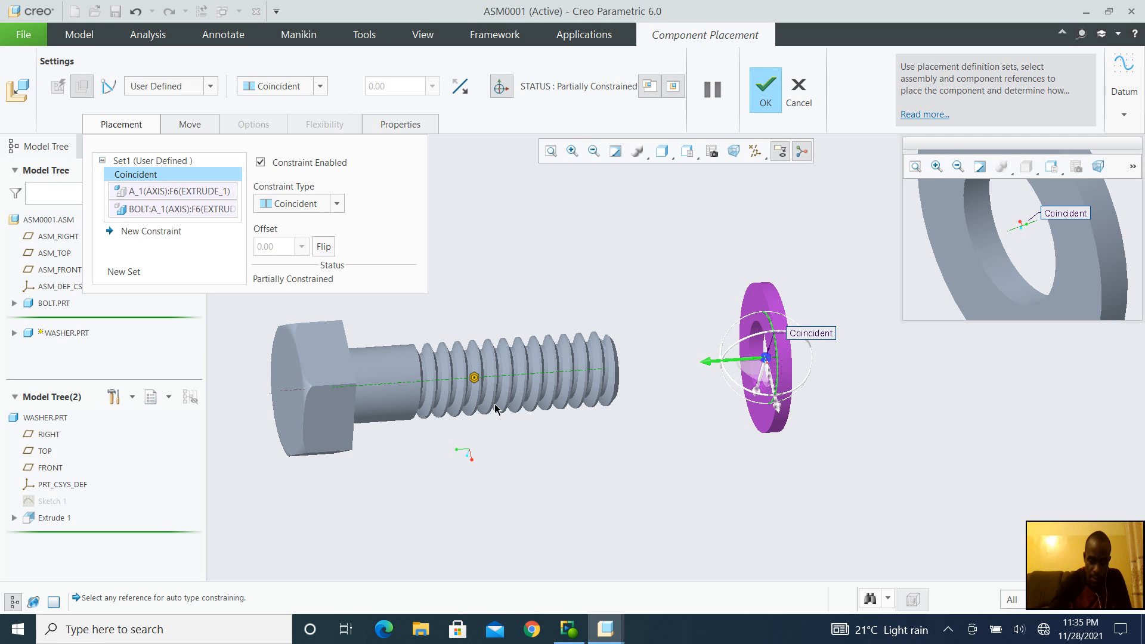
Step: Add a Distance constraint between the washer's flat face and the underside of the bolt head, with an offset of 35
{"action": "left_click", "coordinate": [152, 231]}
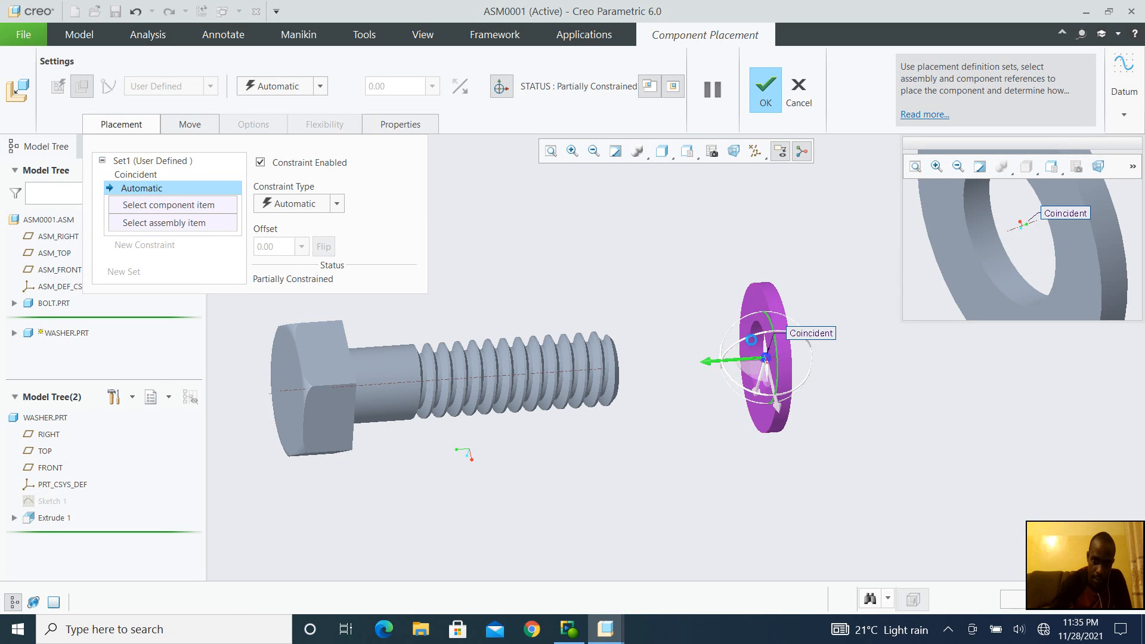
{"action": "left_click", "coordinate": [760, 364]}
{"action": "middle_click_drag", "start_coordinate": [611, 396], "coordinate": [570, 394]}
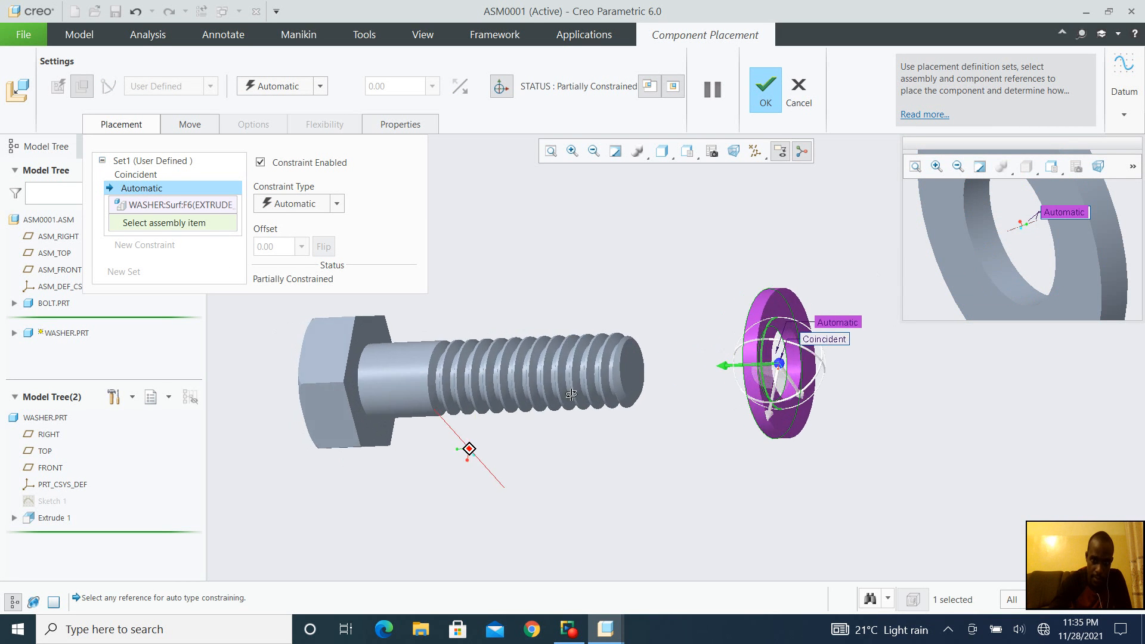
{"action": "left_click", "coordinate": [367, 334]}
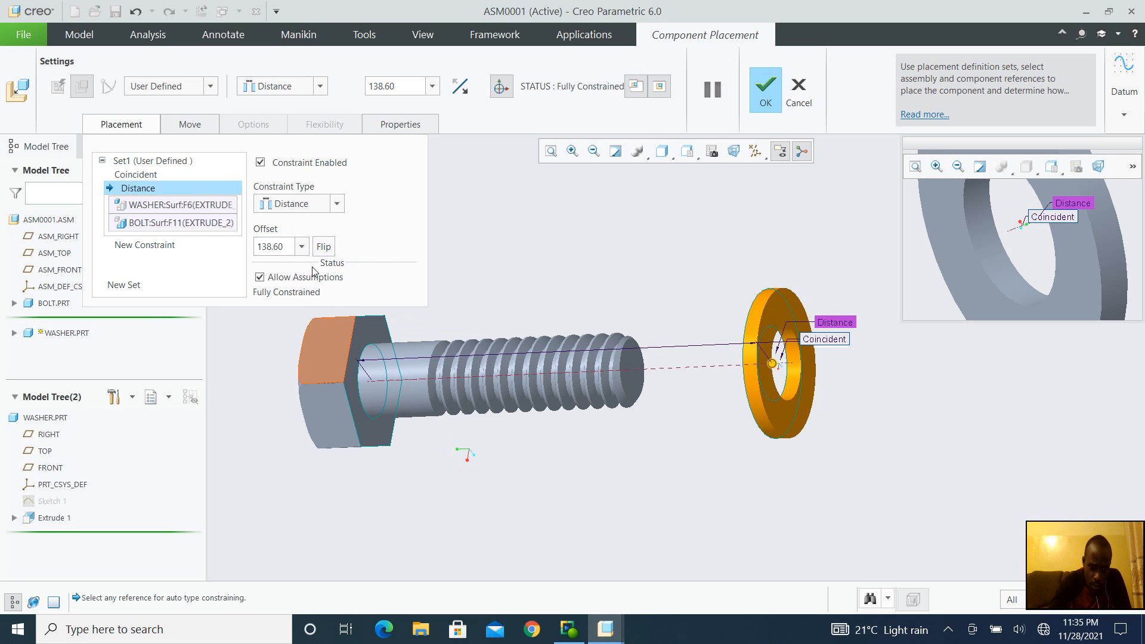
{"action": "left_click", "coordinate": [286, 246]}
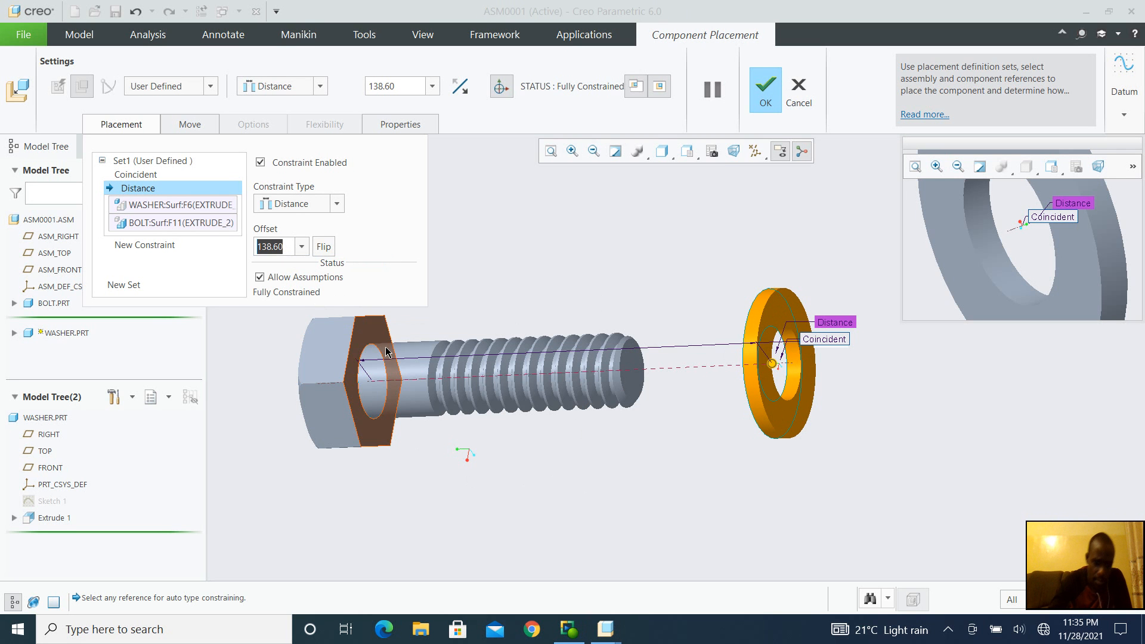
{"action": "type", "text": "35"}
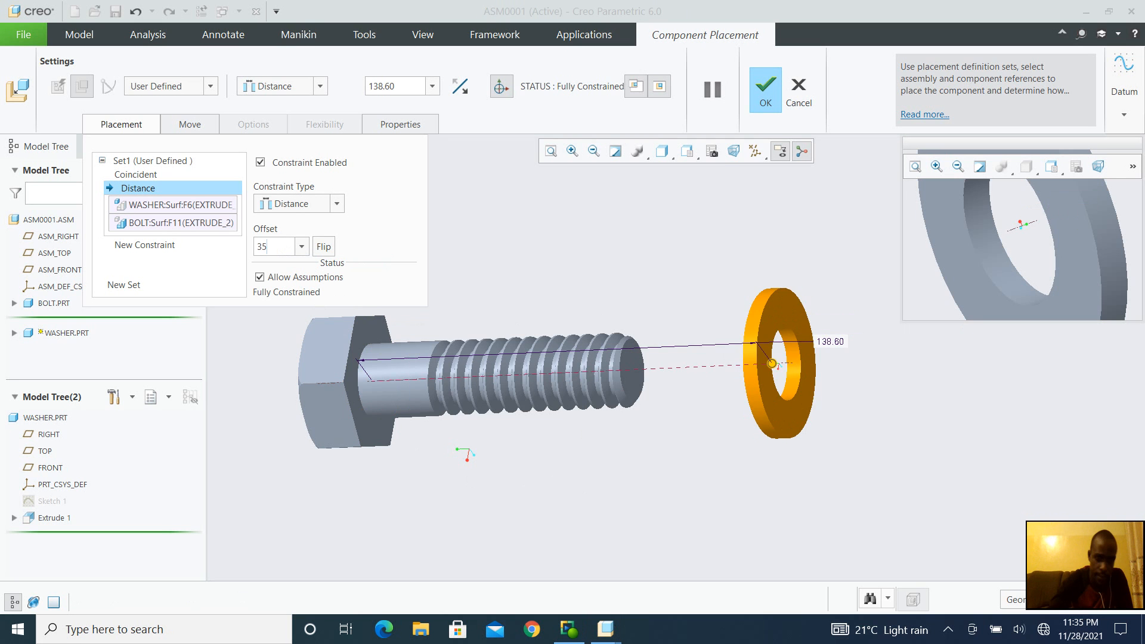
{"action": "key", "text": "Return"}
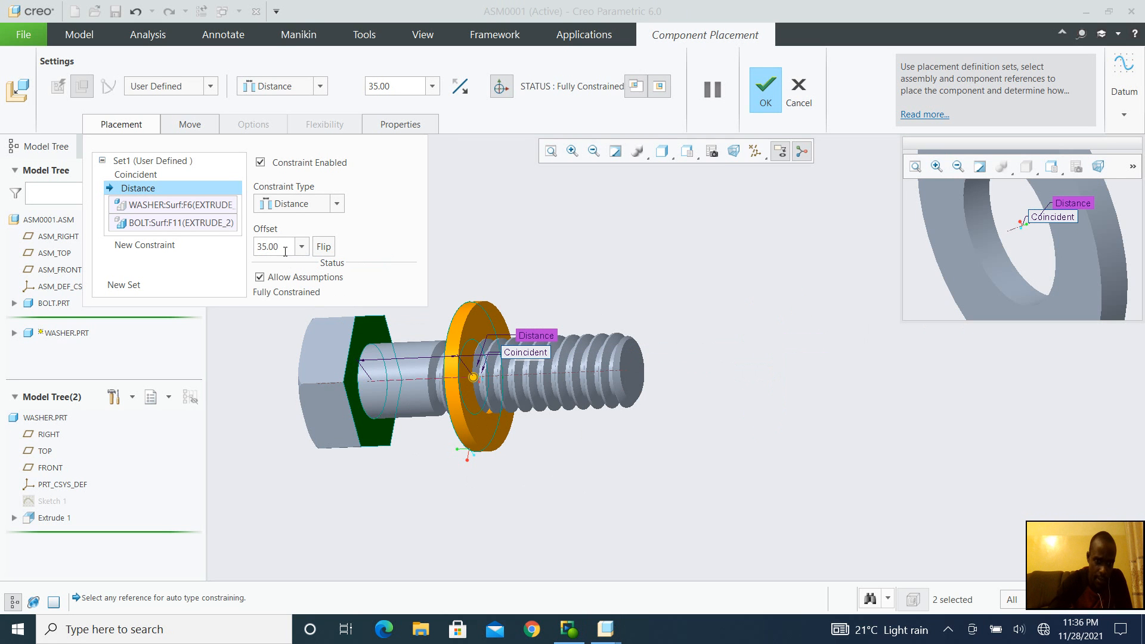
Step: Set the washer's distance offset to 25 and accept its placement
{"action": "key", "text": "Delete"}
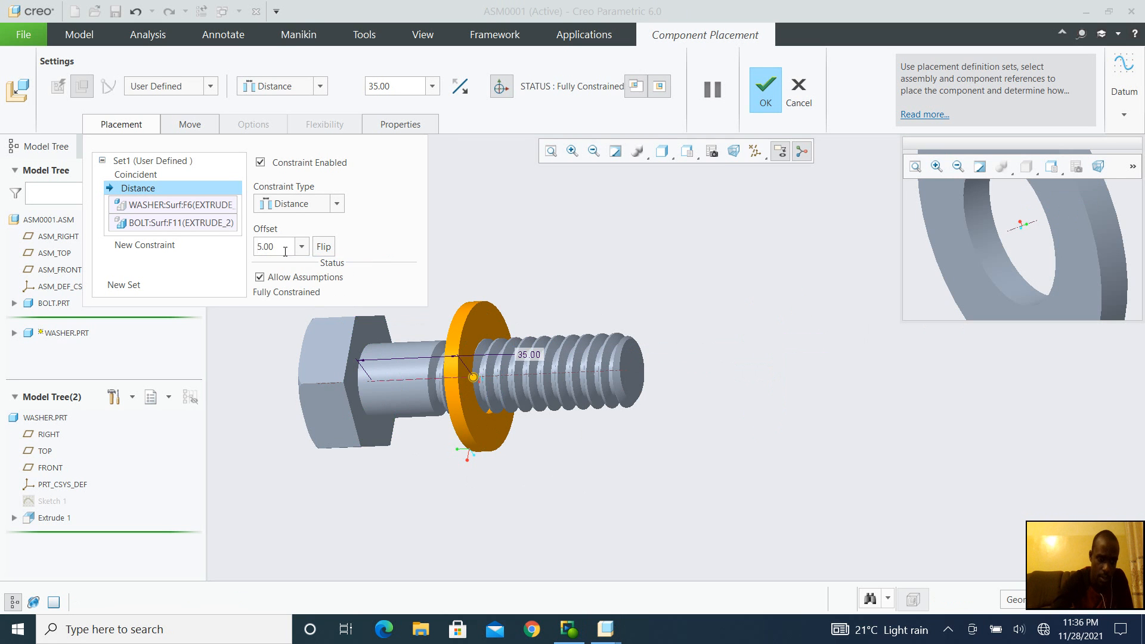
{"action": "type", "text": "2"}
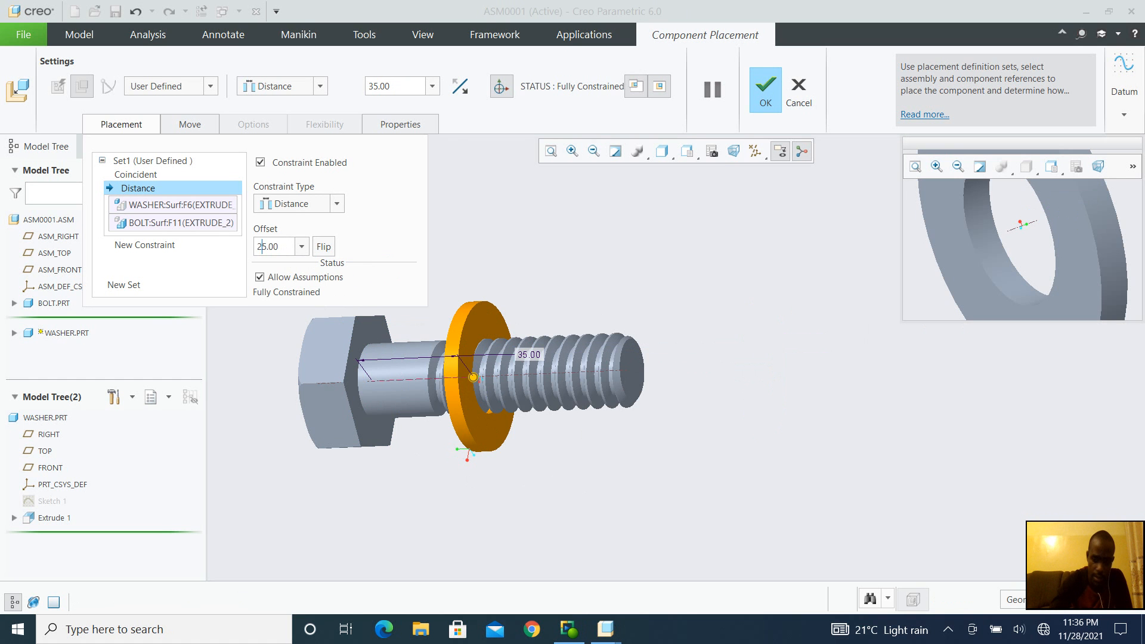
{"action": "key", "text": "Return"}
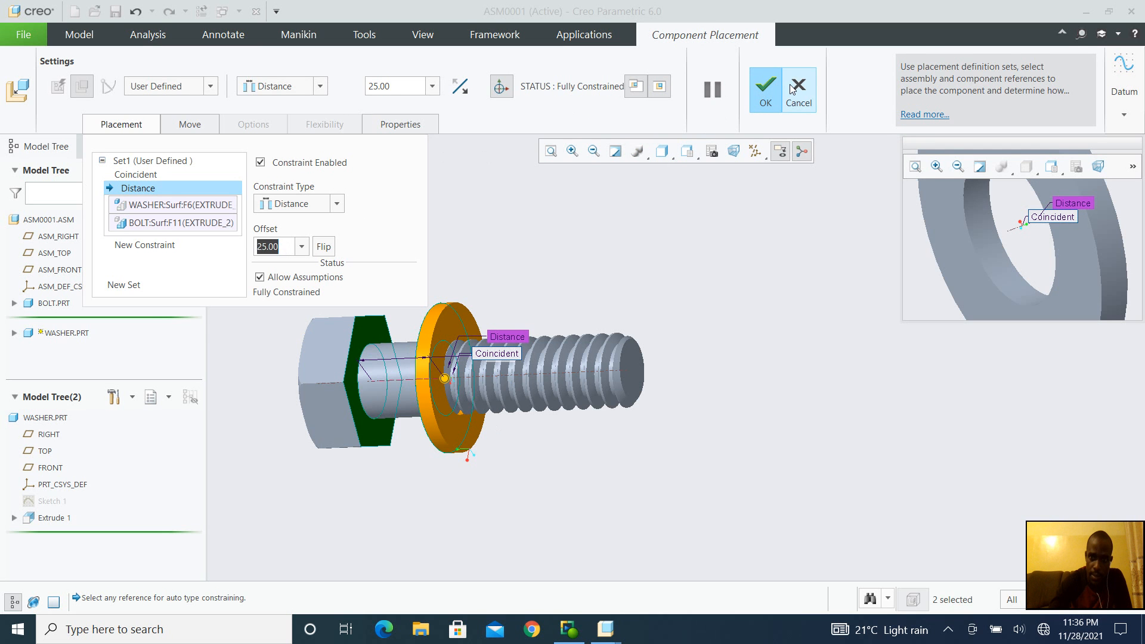
{"action": "left_click", "coordinate": [765, 89]}
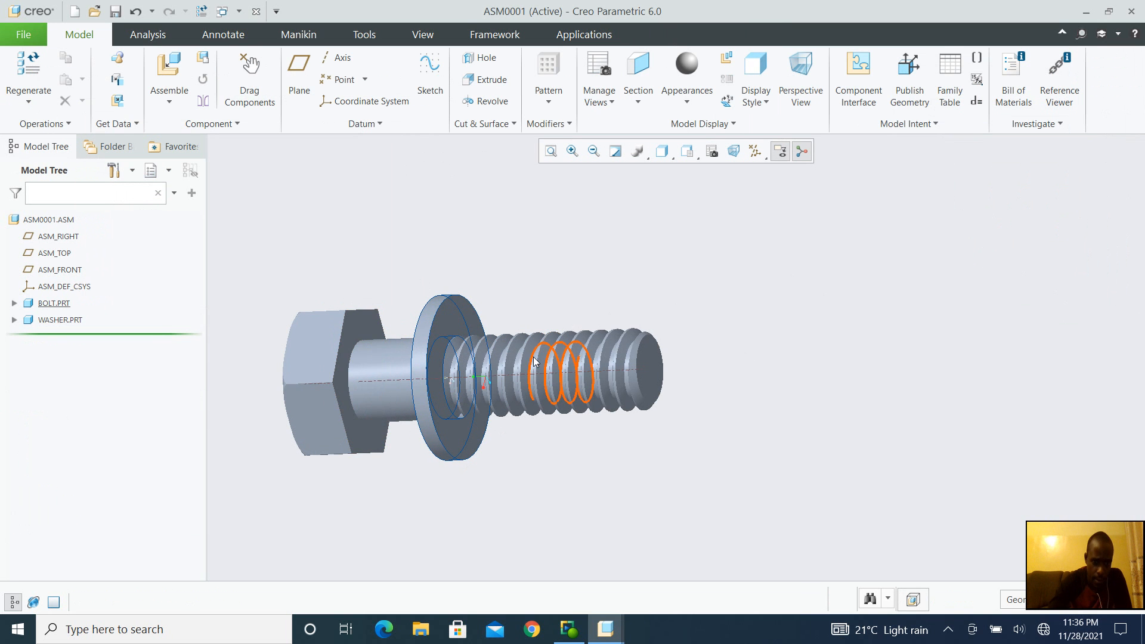
Step: Add nut.prt from the CREO folder as a component, then move and rotate it beyond the bolt's threaded end
{"action": "middle_click_drag", "start_coordinate": [601, 380], "coordinate": [606, 380]}
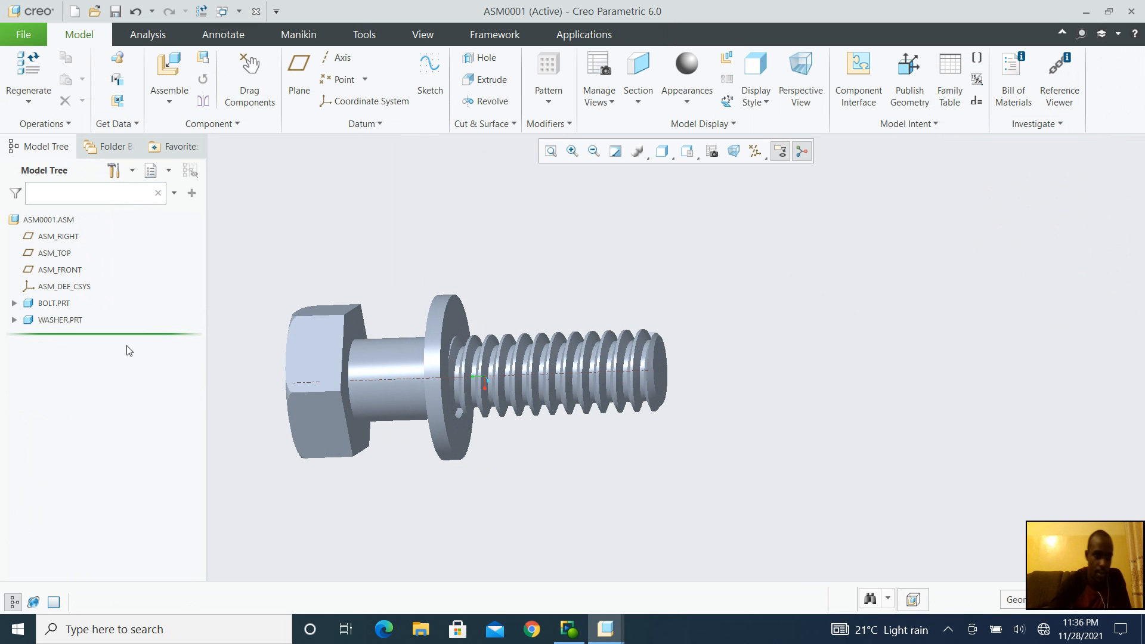
{"action": "left_click", "coordinate": [169, 68]}
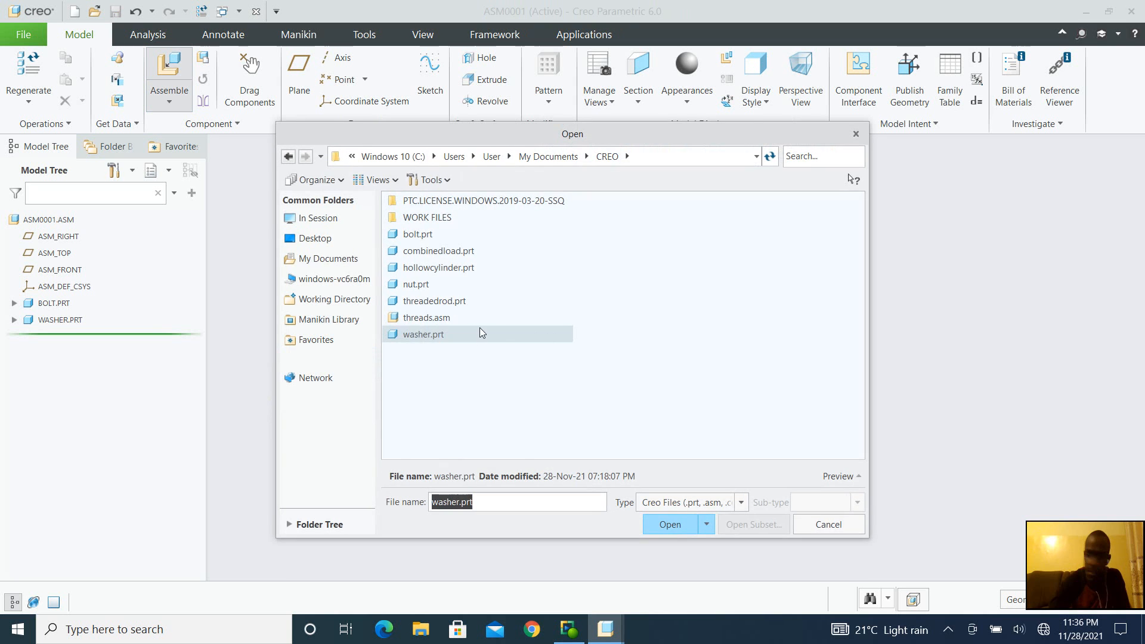
{"action": "left_click", "coordinate": [420, 285]}
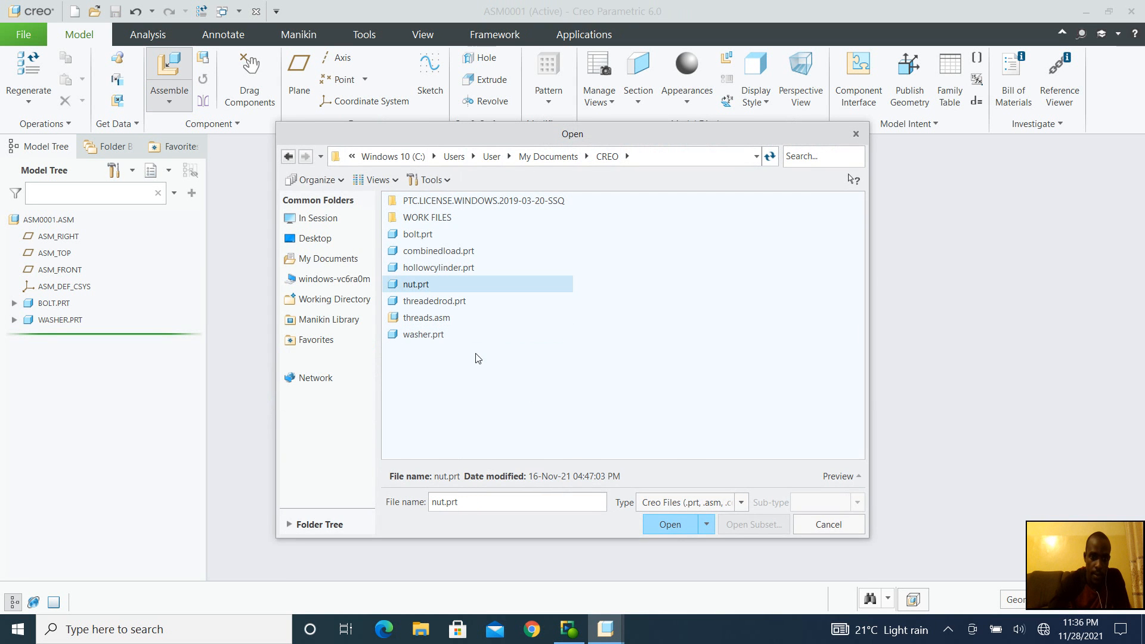
{"action": "left_click", "coordinate": [670, 524]}
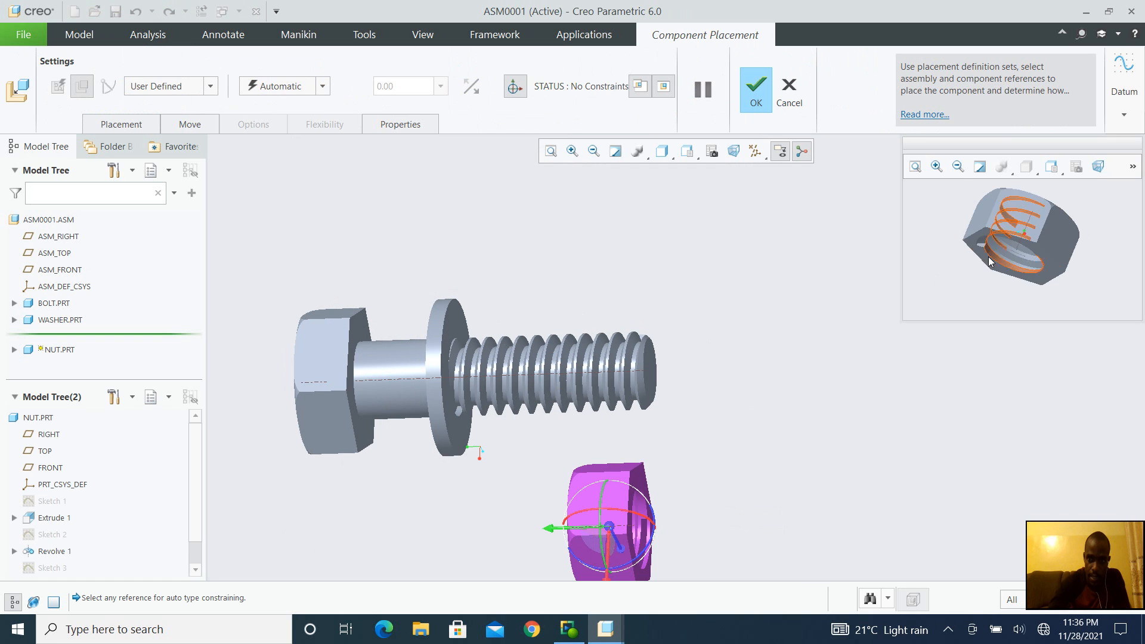
{"action": "left_click", "coordinate": [640, 86]}
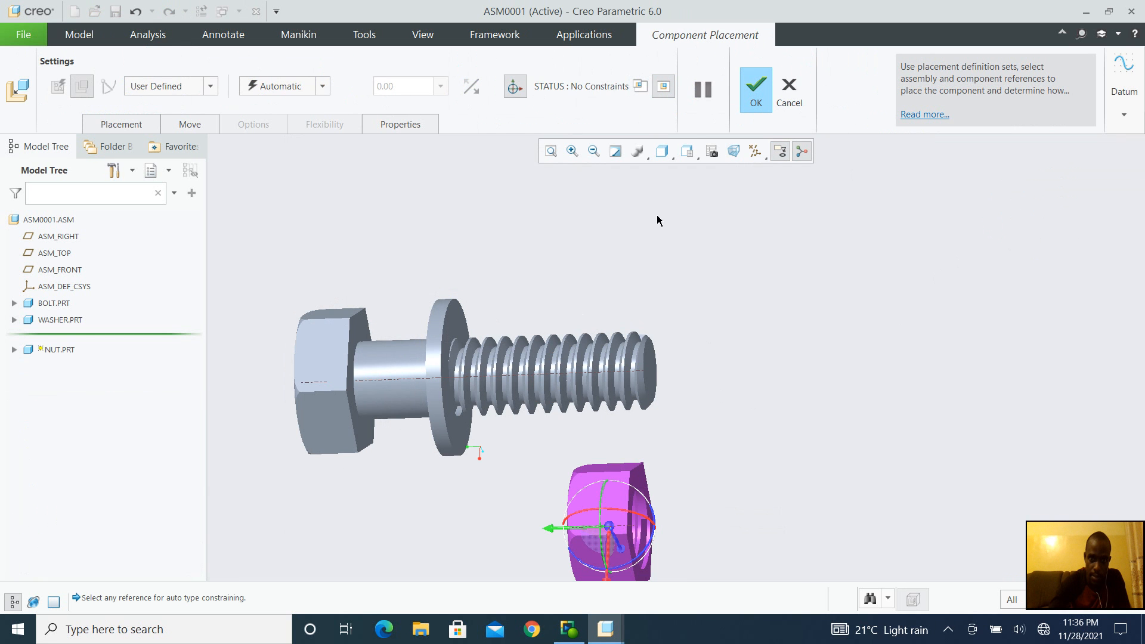
{"action": "left_click", "coordinate": [640, 87]}
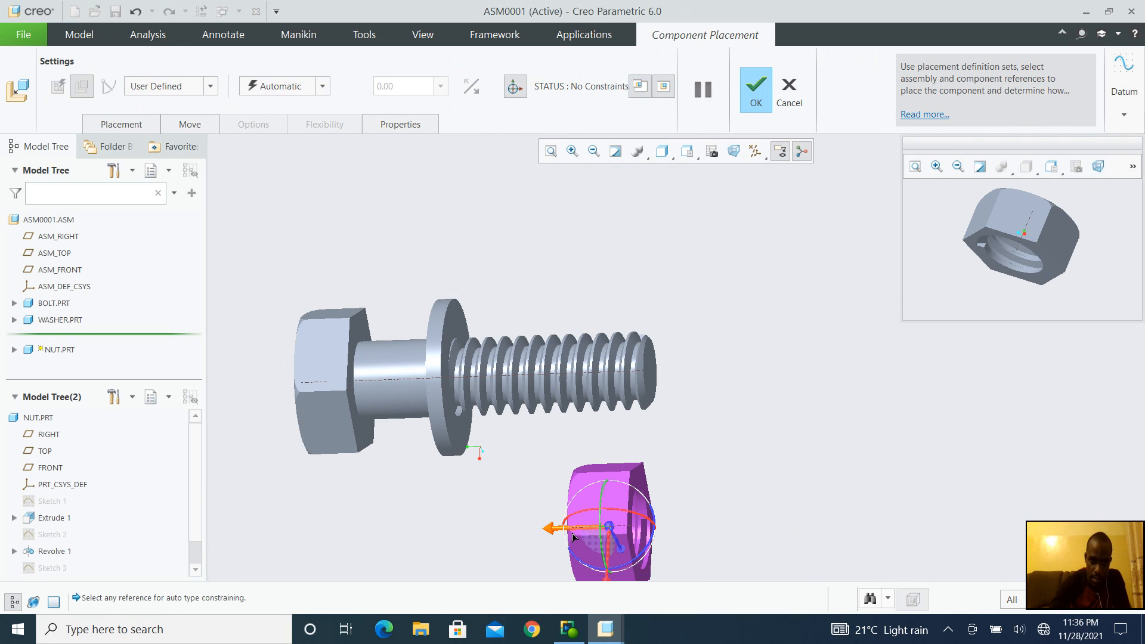
{"action": "left_click_drag", "start_coordinate": [573, 532], "coordinate": [800, 549]}
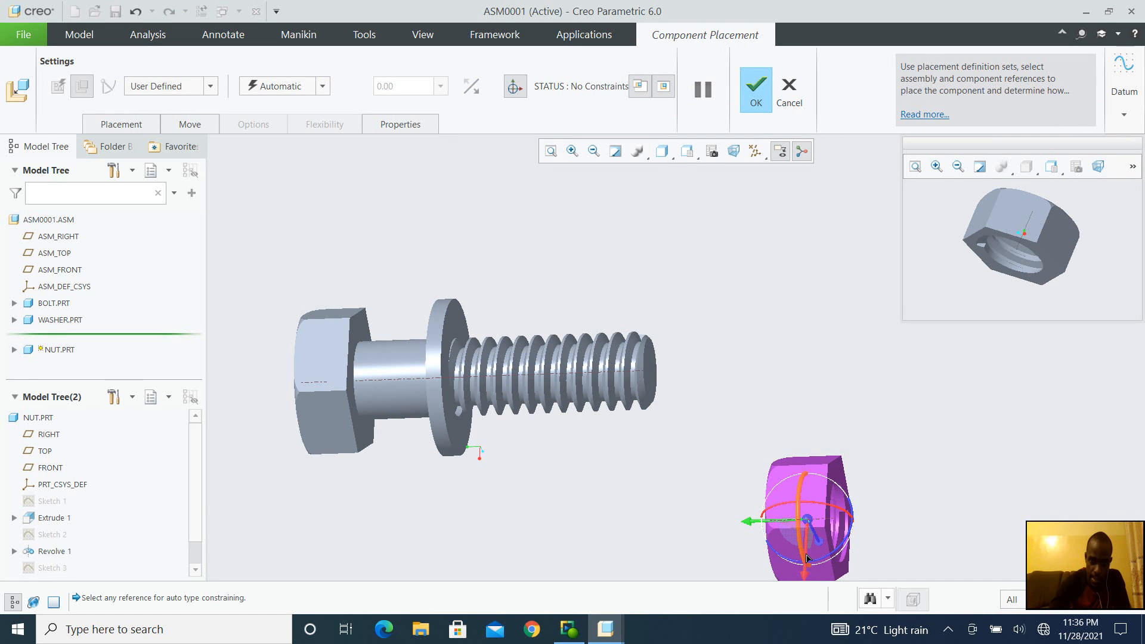
{"action": "left_click_drag", "start_coordinate": [805, 556], "coordinate": [879, 446]}
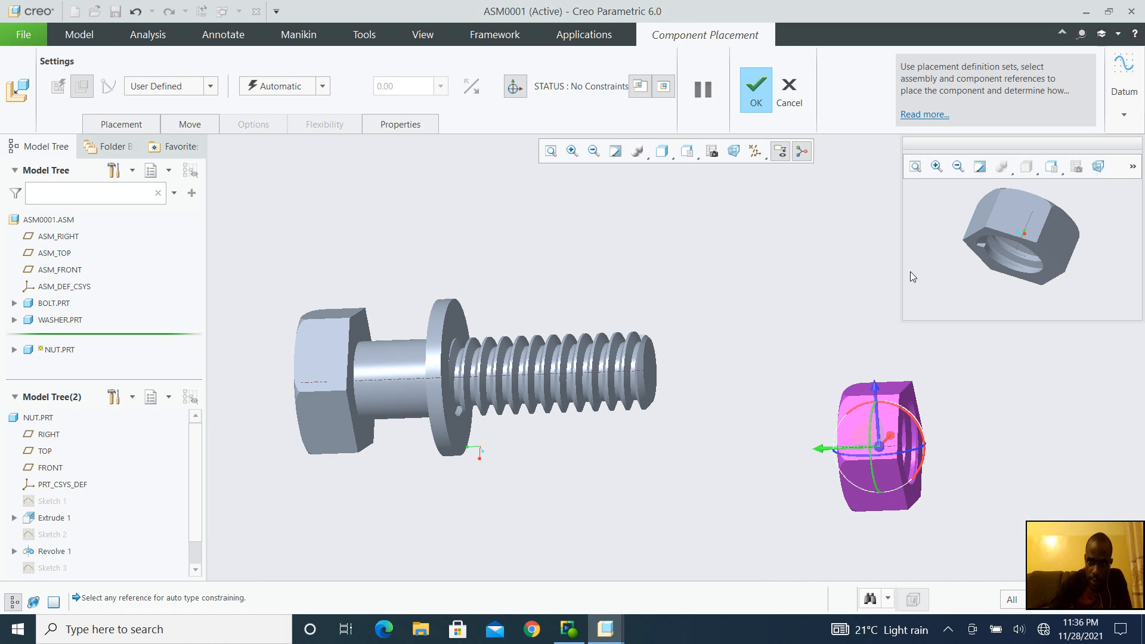
Step: Make the nut's central axis coincident with the bolt's axis and flip the nut's orientation
{"action": "middle_click_drag", "start_coordinate": [1014, 235], "coordinate": [1011, 221]}
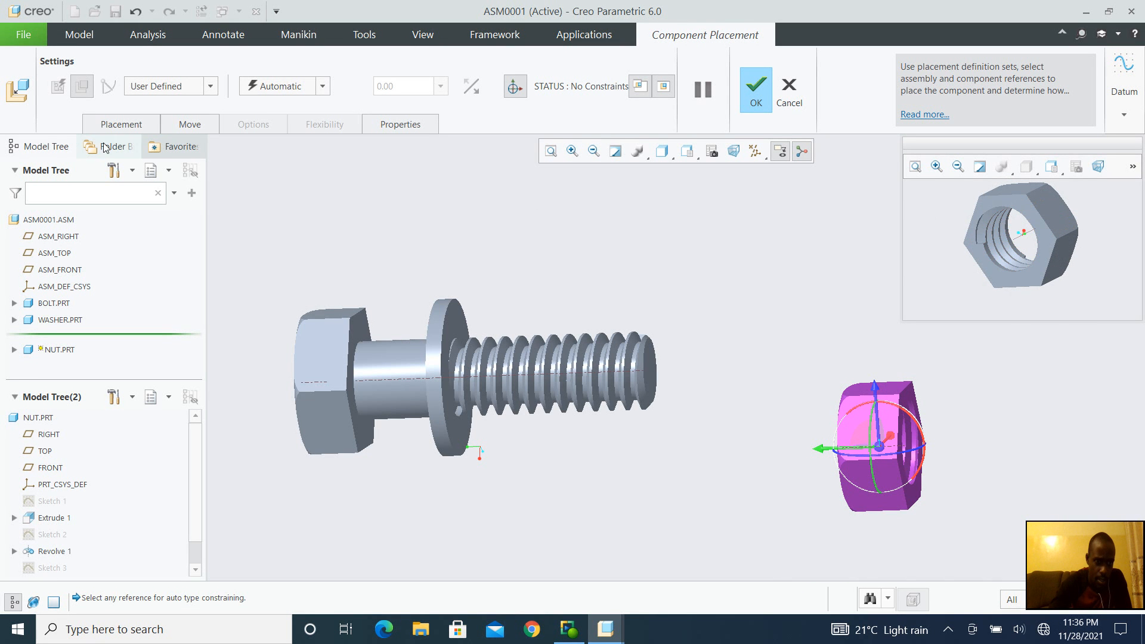
{"action": "left_click", "coordinate": [119, 123]}
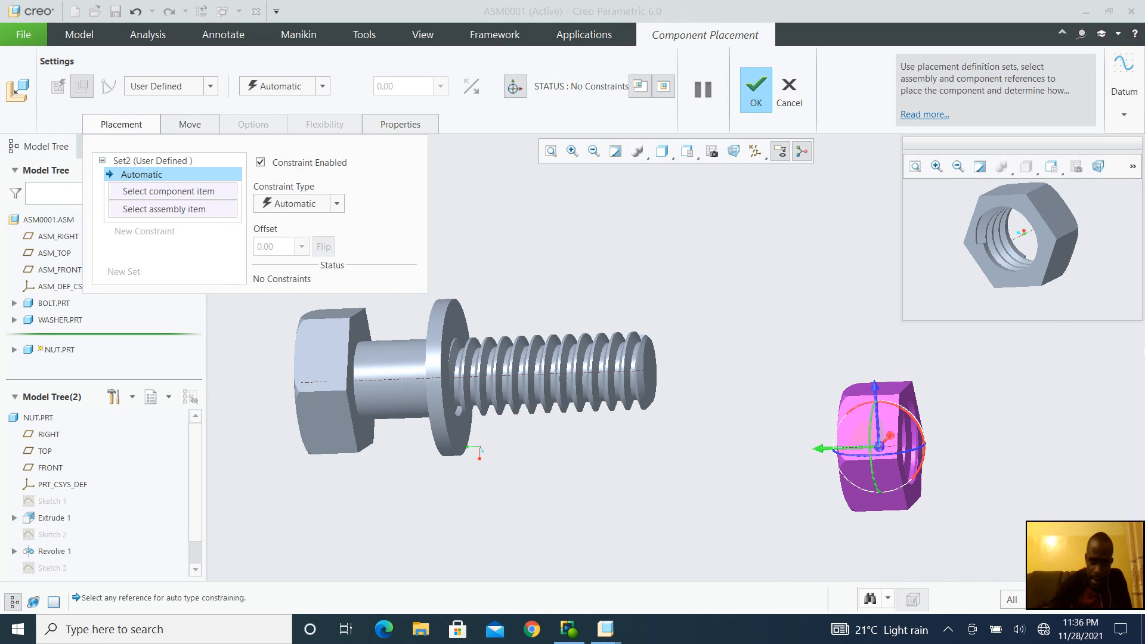
{"action": "left_click", "coordinate": [1022, 240]}
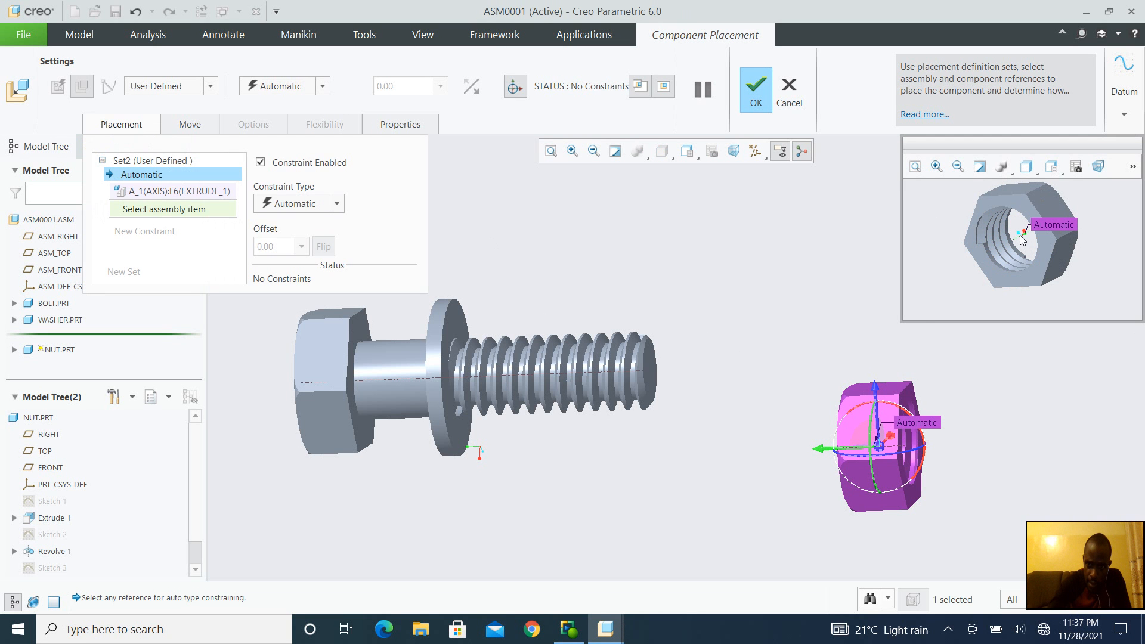
{"action": "left_click", "coordinate": [633, 373]}
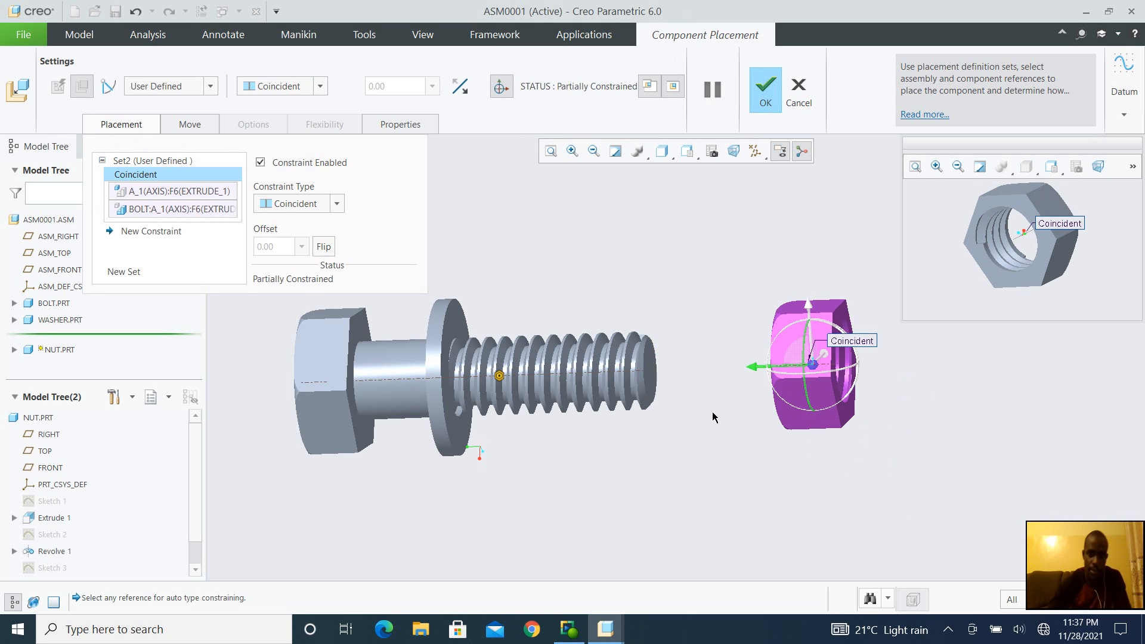
{"action": "middle_click_drag", "start_coordinate": [894, 377], "coordinate": [936, 375]}
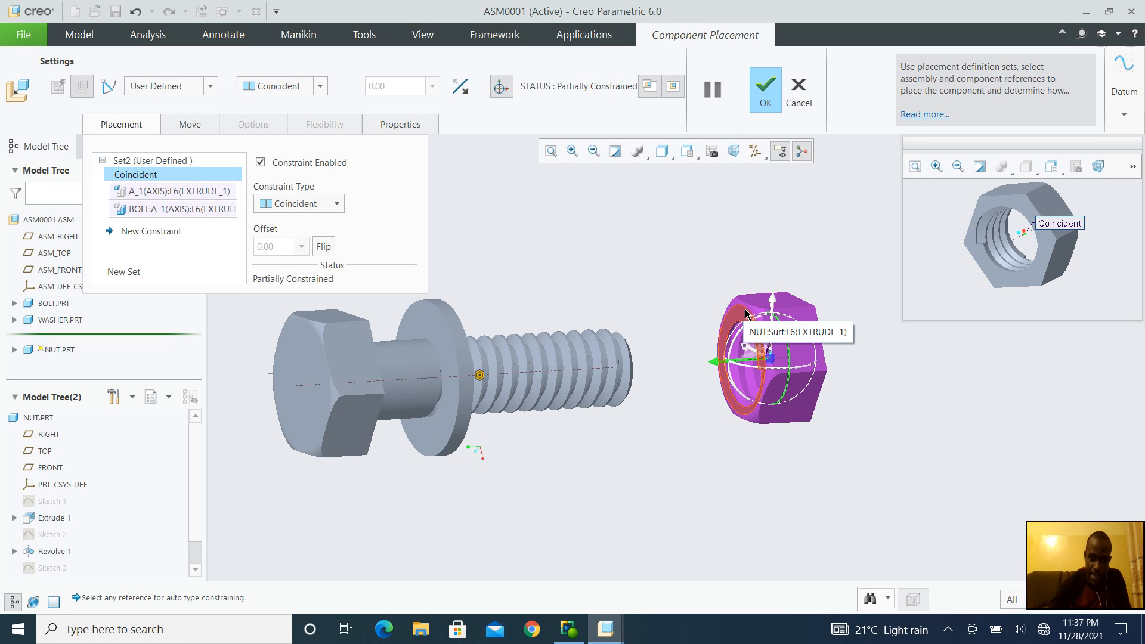
{"action": "left_click", "coordinate": [324, 249]}
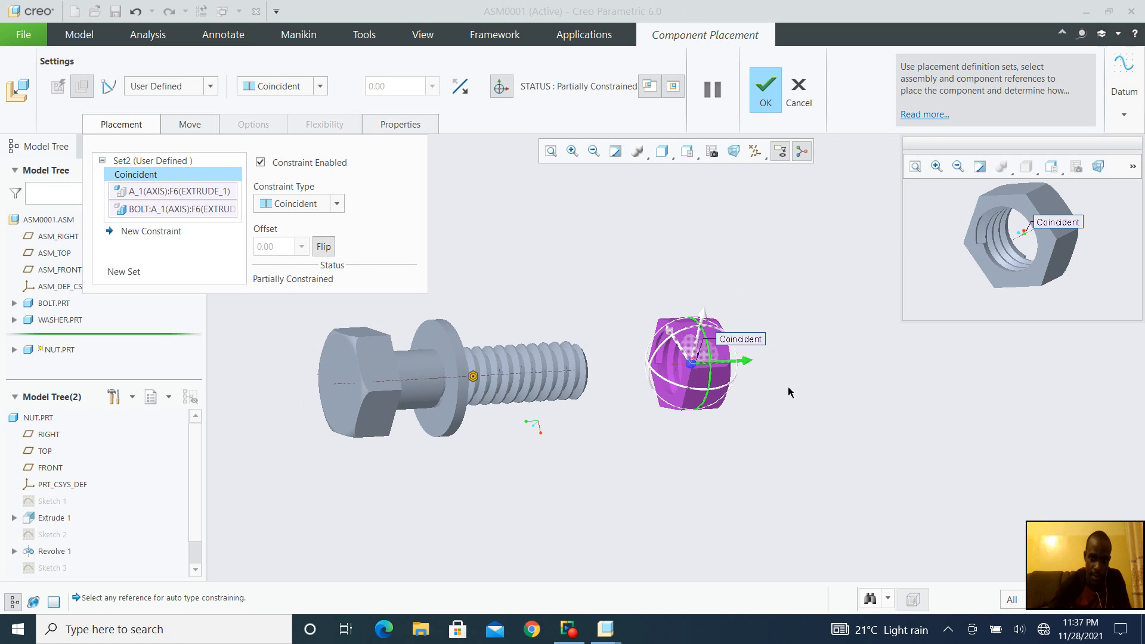
{"action": "left_click", "coordinate": [600, 364]}
{"action": "scroll", "coordinate": [665, 430], "scroll_direction": "up", "scroll_amount": 1}
{"action": "middle_click_drag", "start_coordinate": [665, 416], "coordinate": [684, 498], "text": "ctrl"}
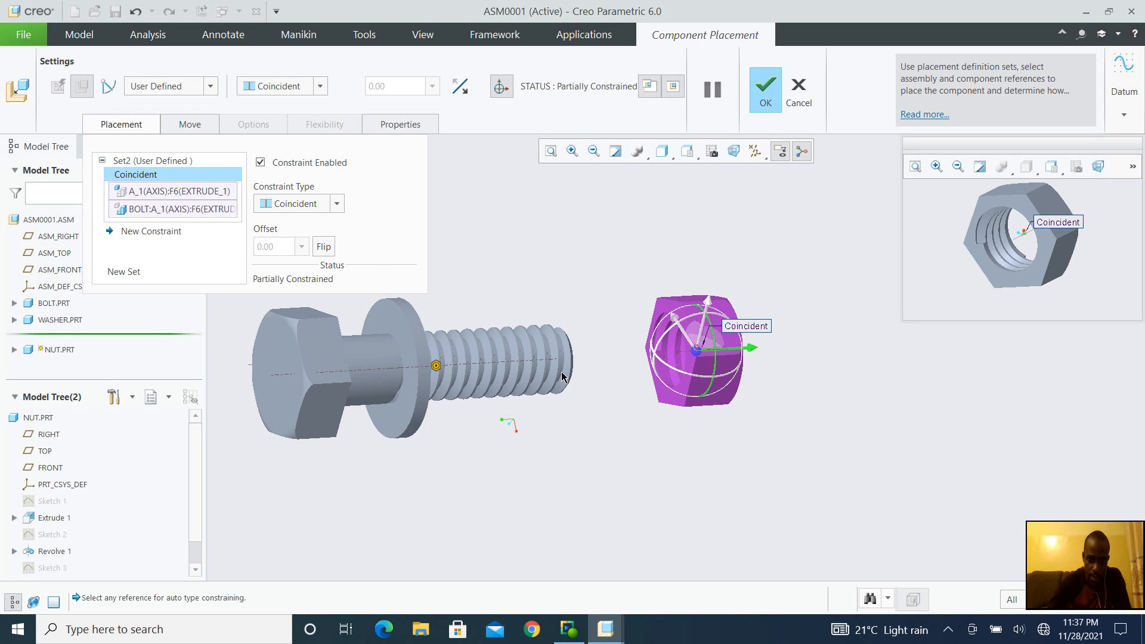
{"action": "left_click", "coordinate": [155, 234]}
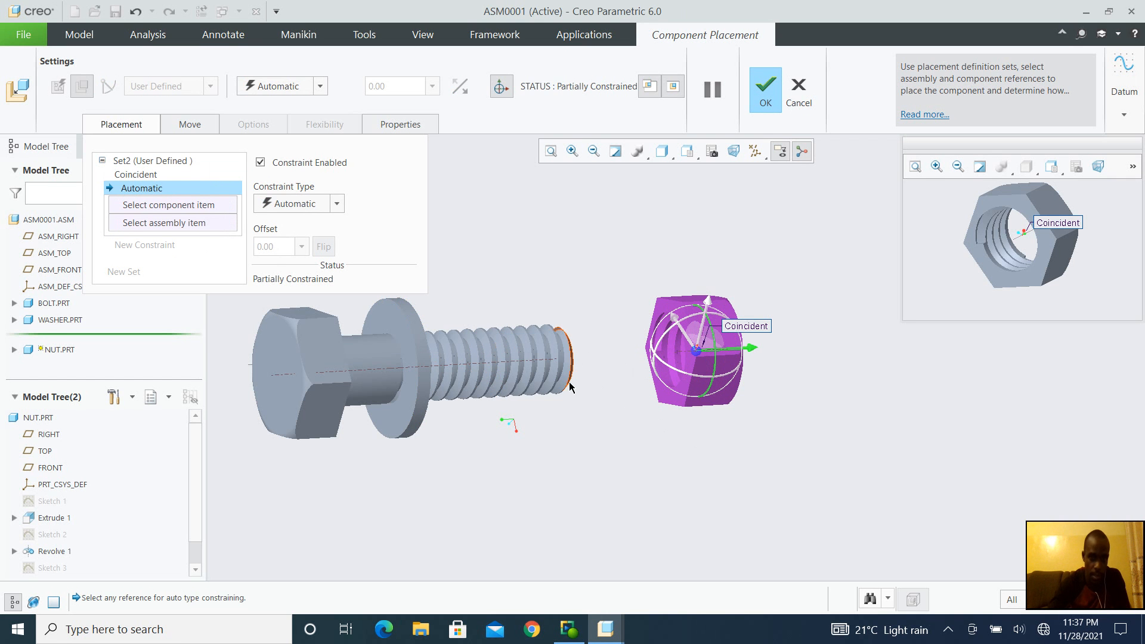
{"action": "left_click", "coordinate": [316, 213]}
{"action": "left_click", "coordinate": [299, 238]}
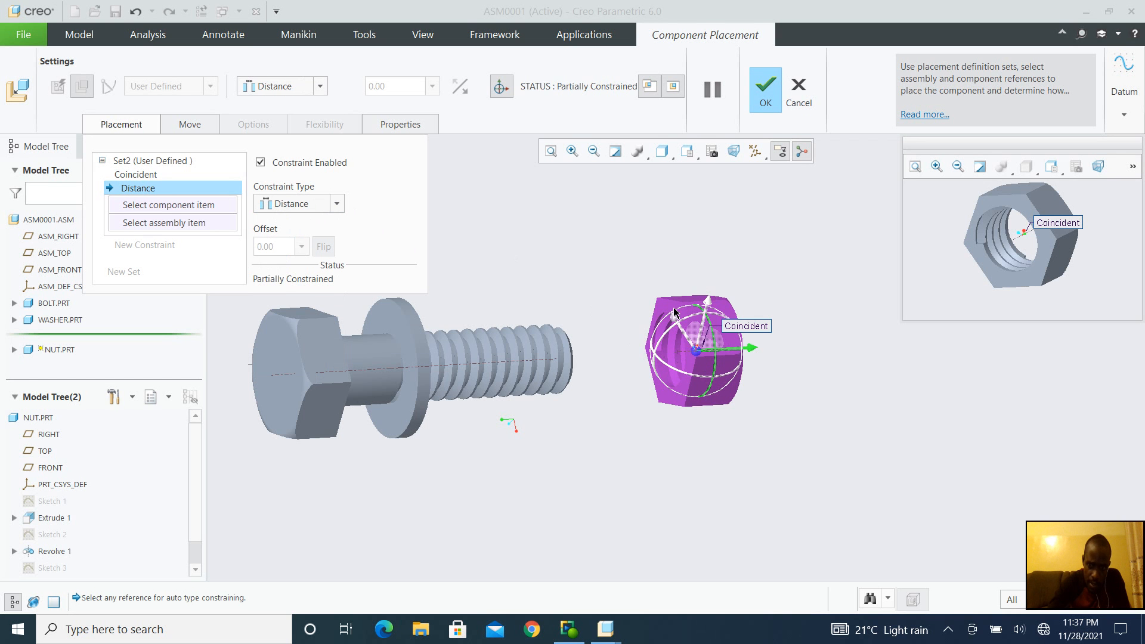
{"action": "left_click", "coordinate": [655, 337]}
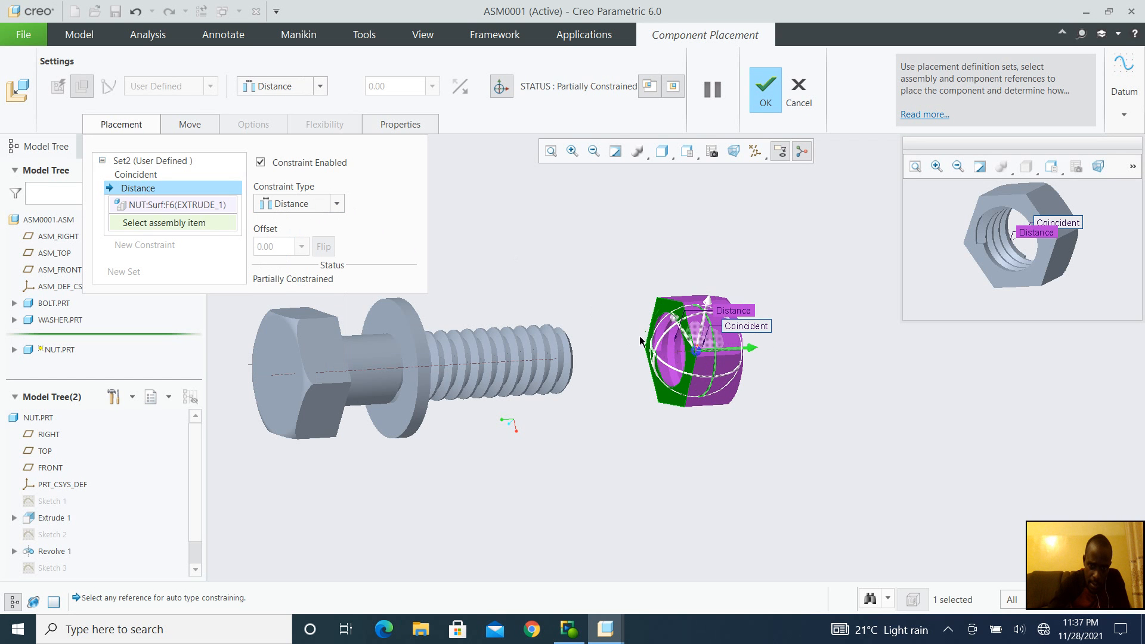
{"action": "middle_click", "coordinate": [616, 341]}
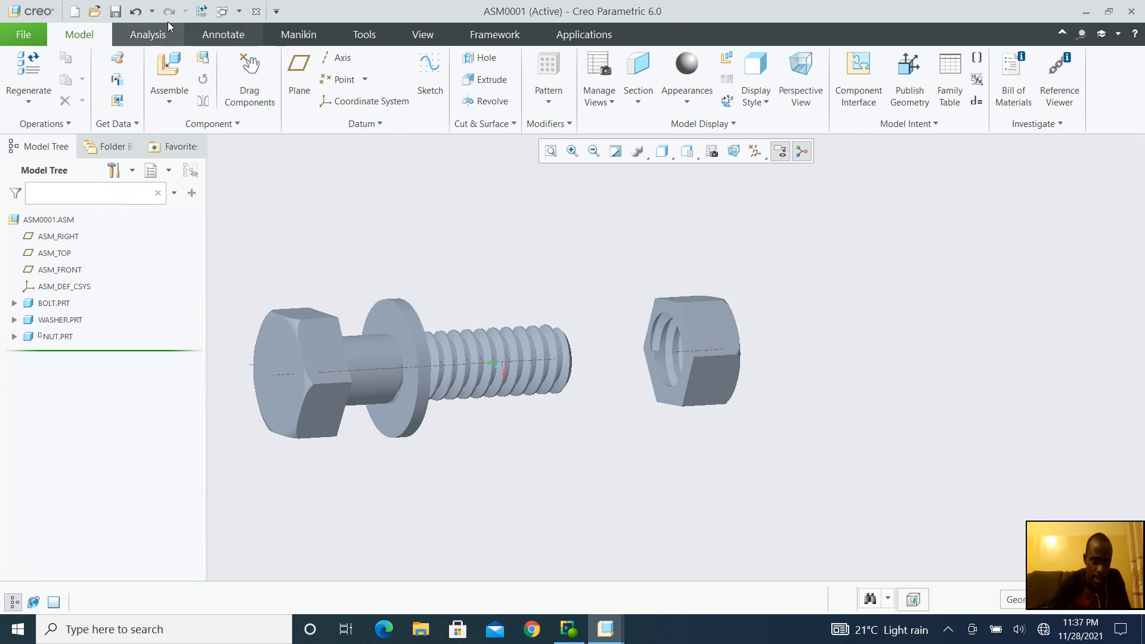
{"action": "left_click", "coordinate": [137, 12]}
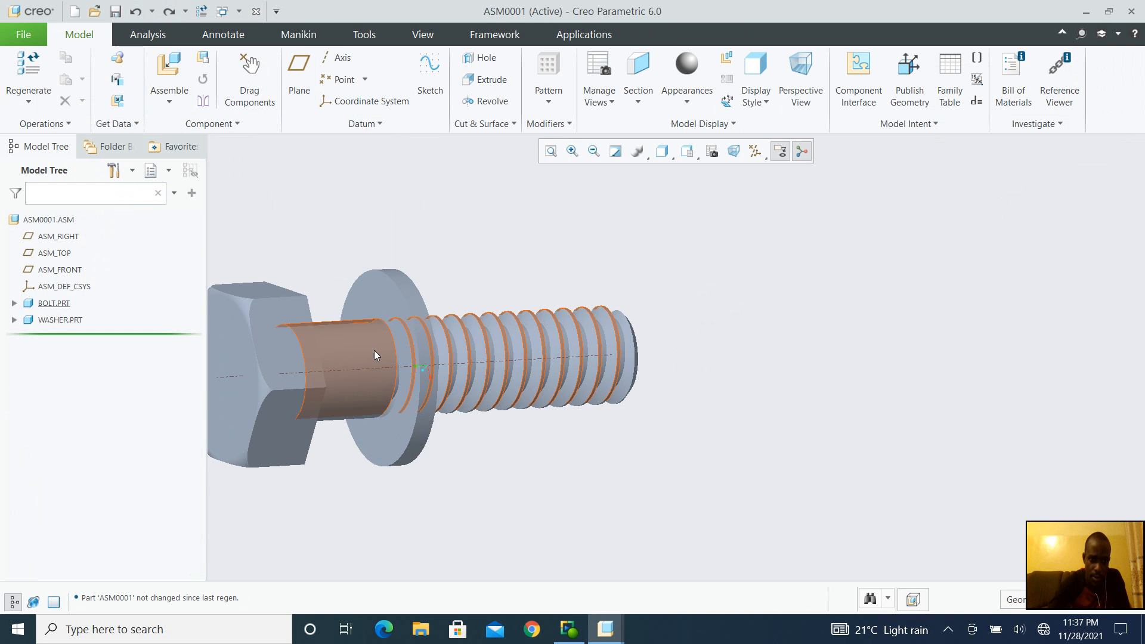
Step: Add nut.prt from the CREO folder to the assembly again as a component
{"action": "left_click", "coordinate": [172, 72]}
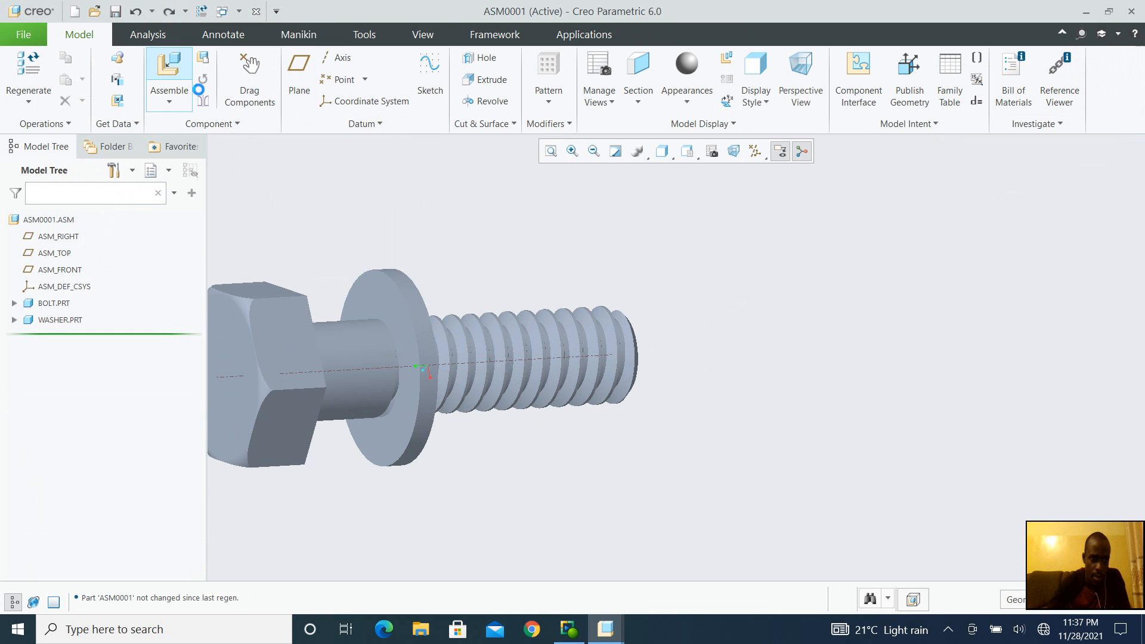
{"action": "left_click", "coordinate": [417, 285]}
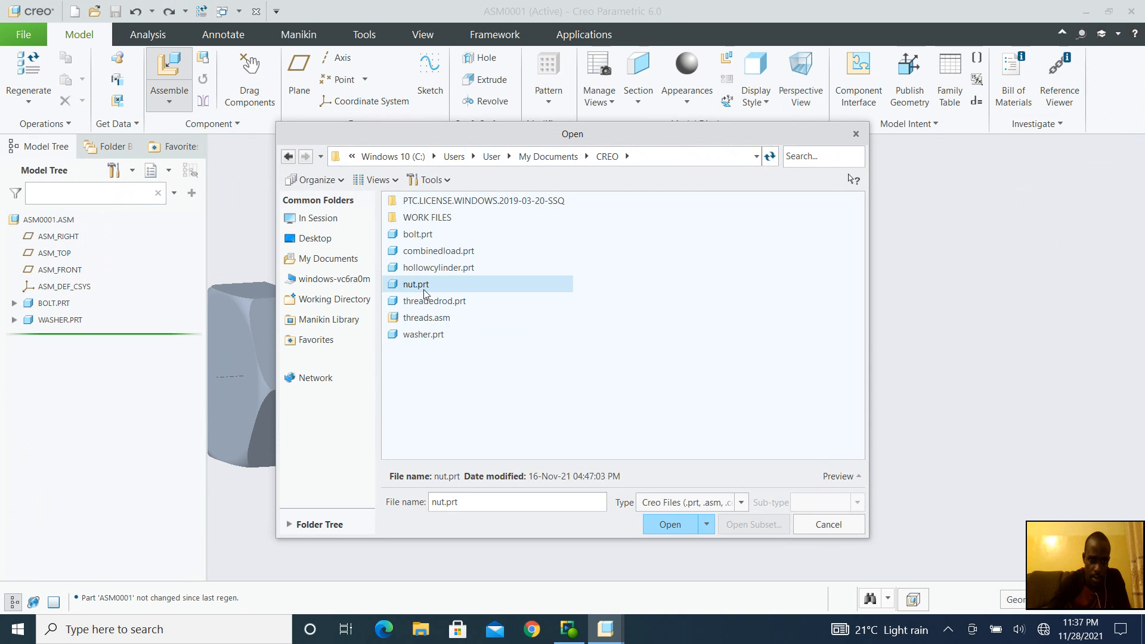
{"action": "left_click", "coordinate": [668, 524]}
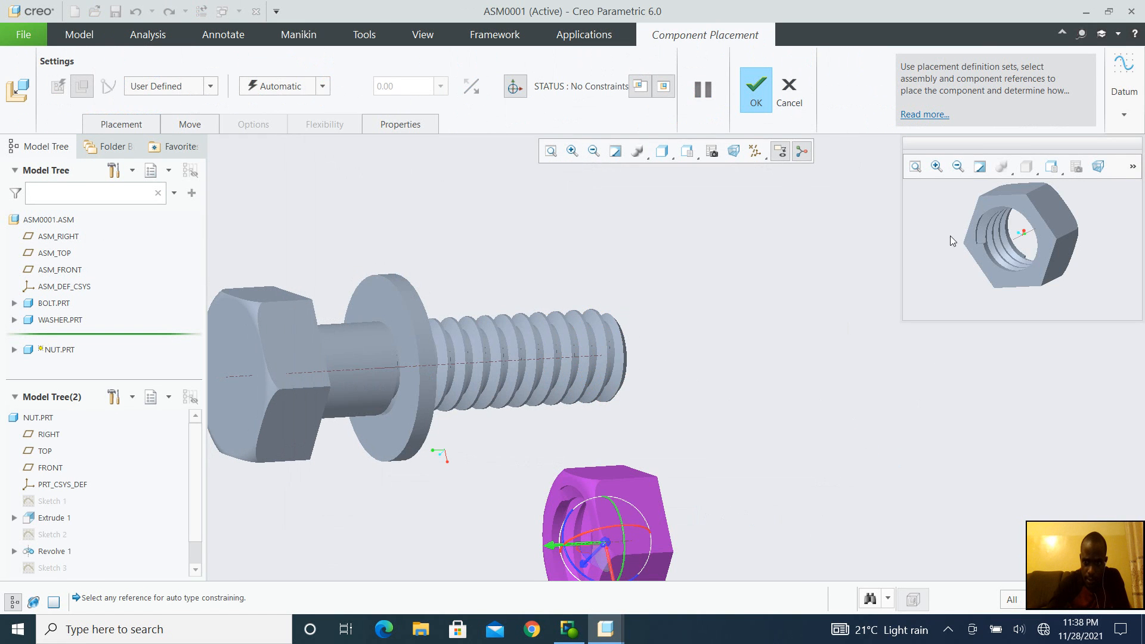
Step: Make the nut's central axis coincident with the bolt's axis and flip the nut's direction
{"action": "left_click", "coordinate": [1030, 232]}
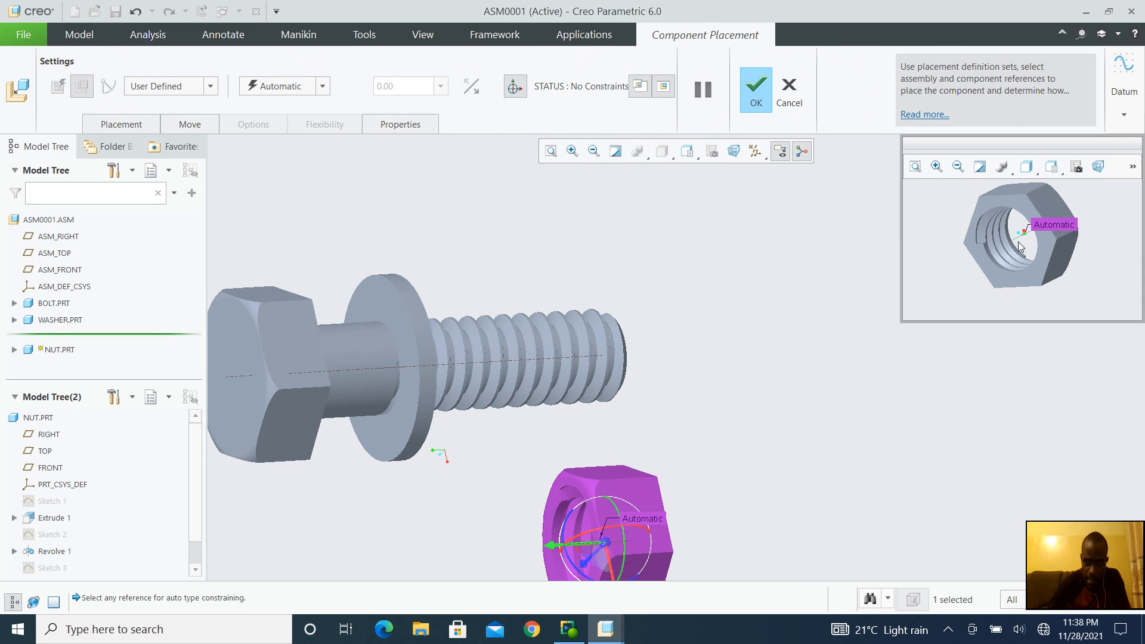
{"action": "left_click", "coordinate": [566, 360]}
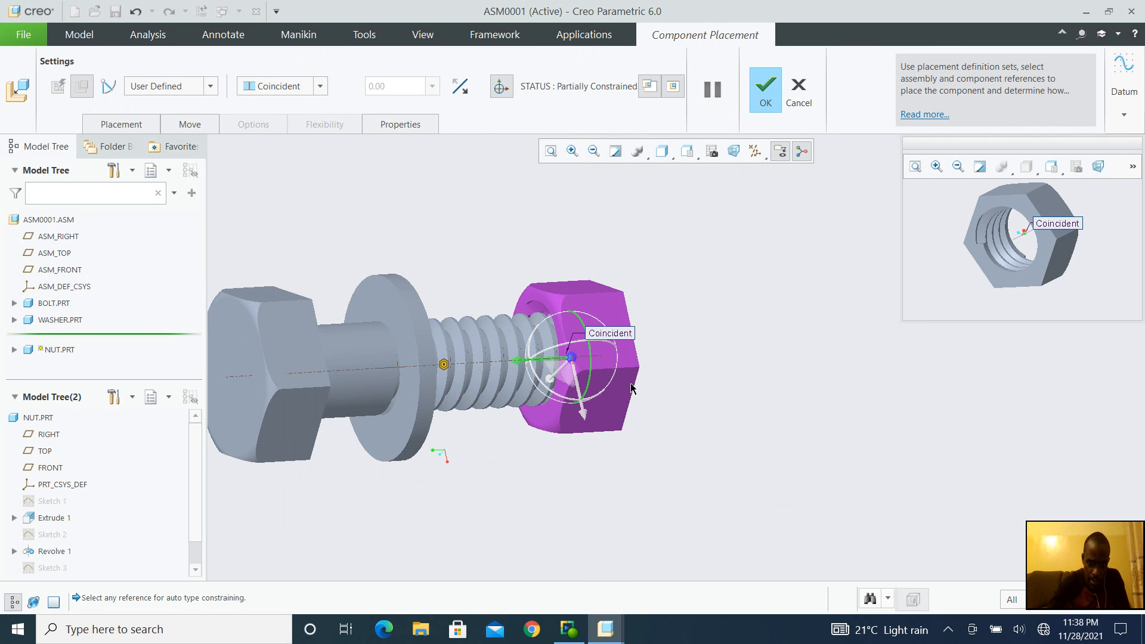
{"action": "left_click", "coordinate": [97, 126]}
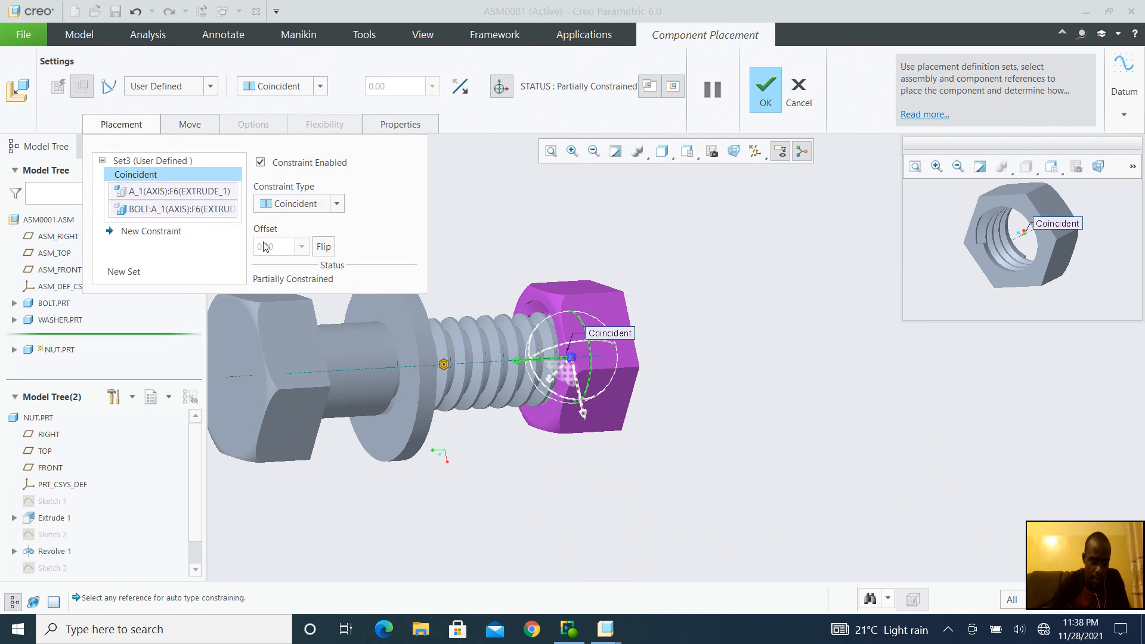
{"action": "left_click", "coordinate": [324, 246]}
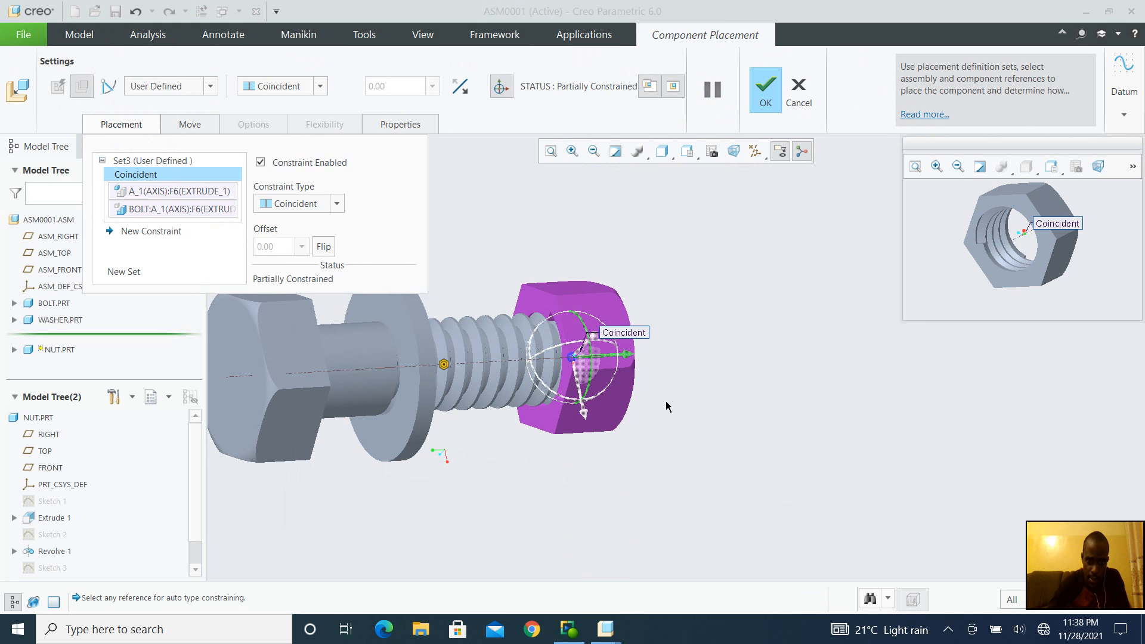
Step: Add a second constraint that makes the nut's outer ring-shaped face coincident with the end face of the bolt's threaded shank
{"action": "middle_click_drag", "start_coordinate": [654, 342], "coordinate": [614, 340]}
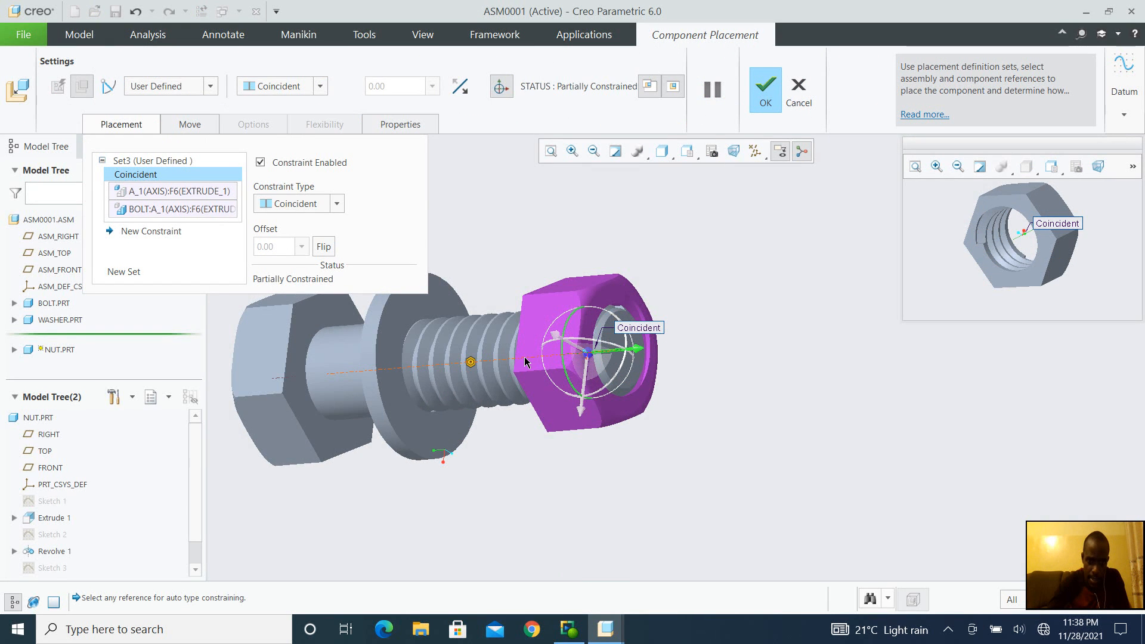
{"action": "left_click", "coordinate": [612, 304]}
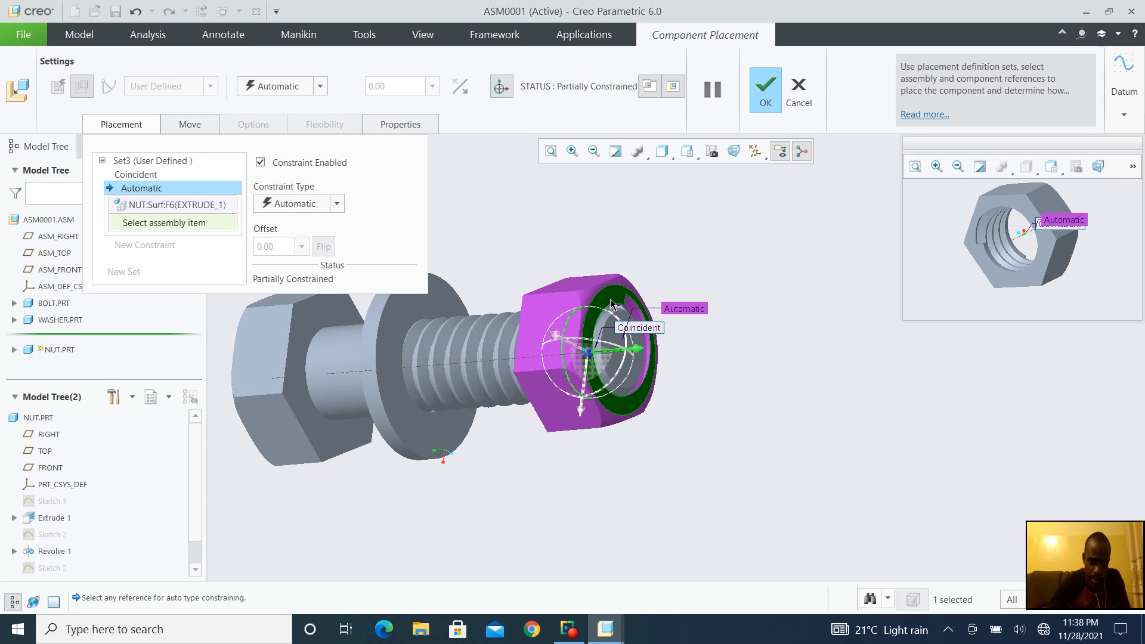
{"action": "left_click", "coordinate": [340, 205]}
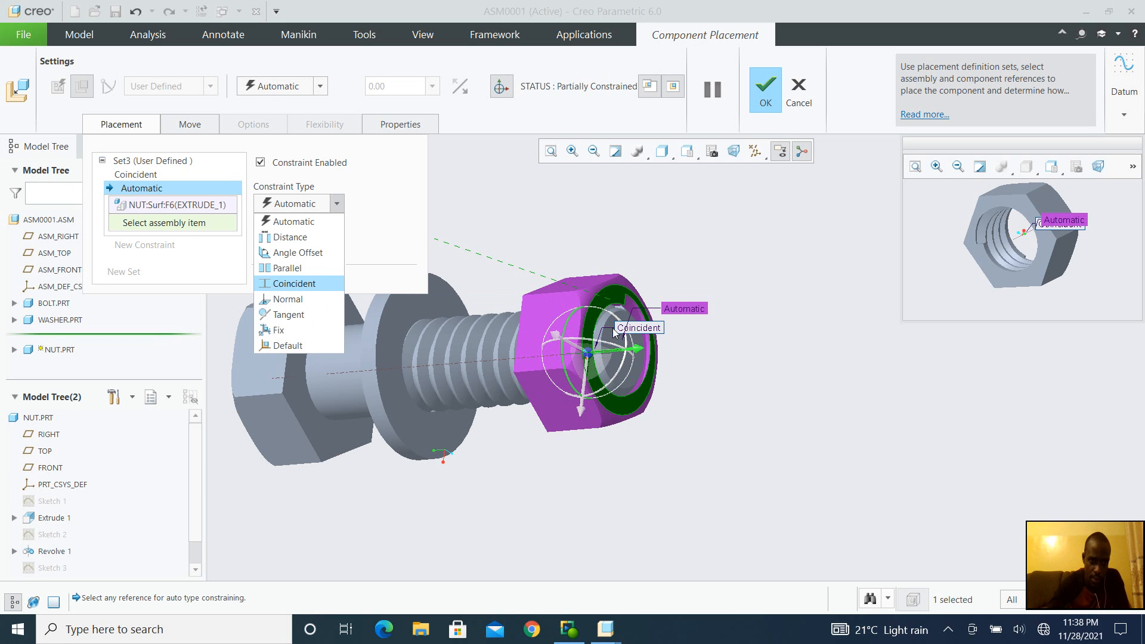
{"action": "left_click", "coordinate": [403, 200]}
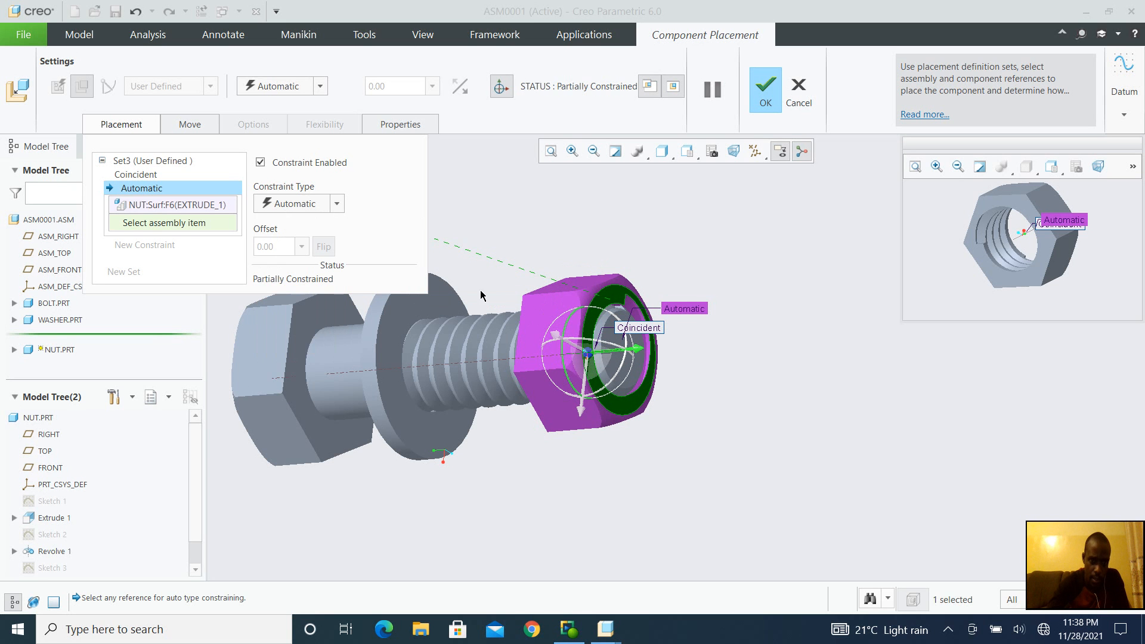
{"action": "left_click", "coordinate": [610, 337]}
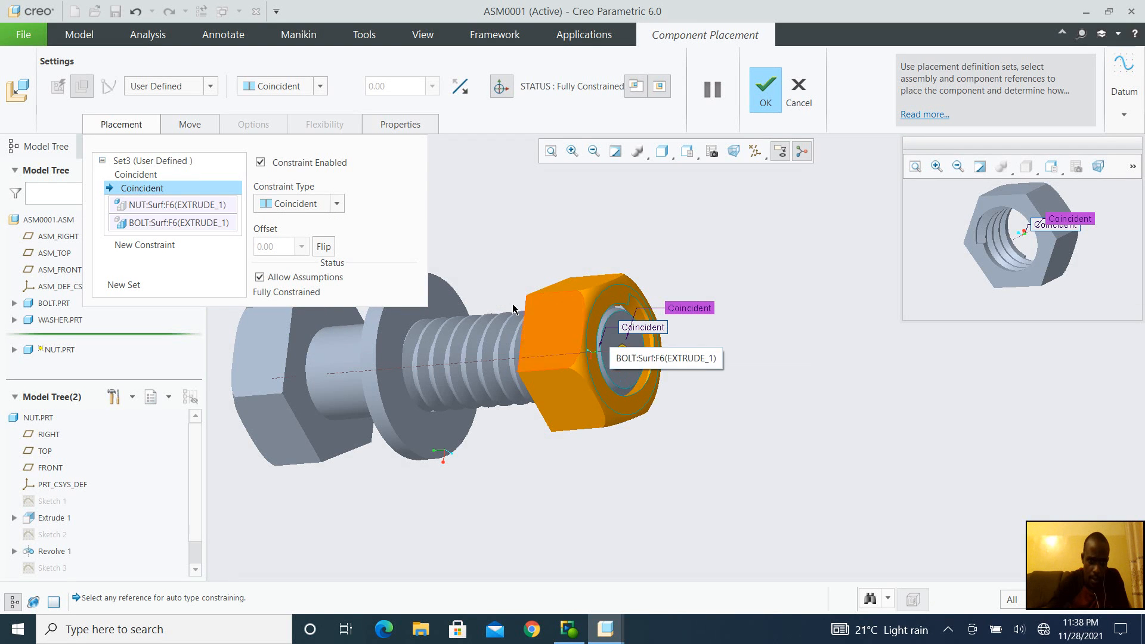
Step: Change the nut's face constraint type to Distance with a 0.00 offset and accept the nut's placement
{"action": "left_click", "coordinate": [338, 204]}
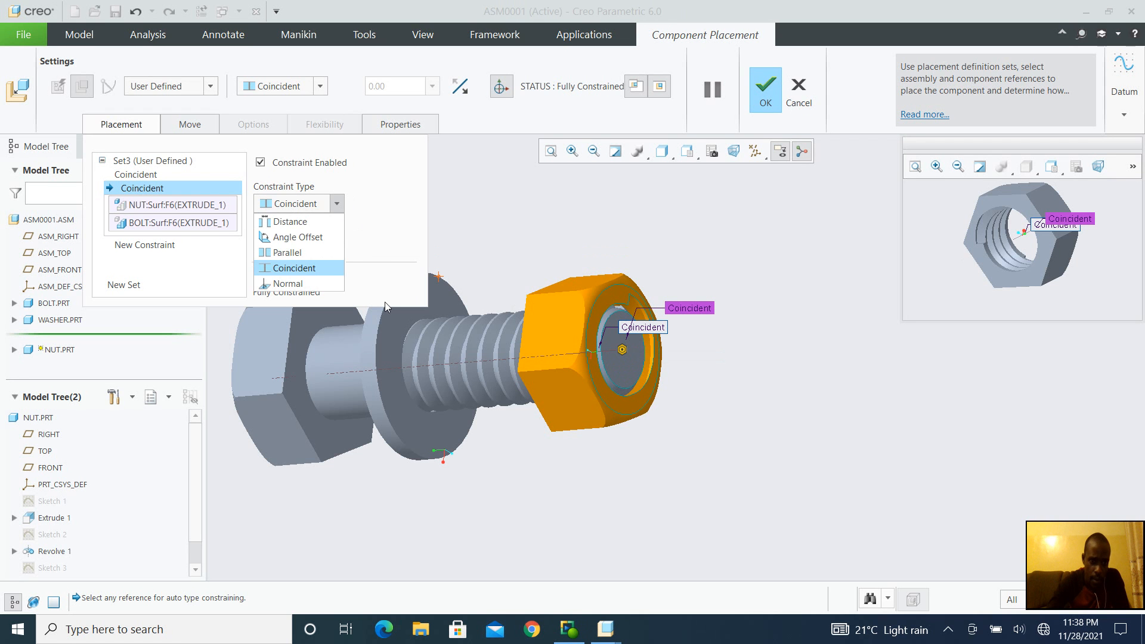
{"action": "left_click", "coordinate": [291, 222]}
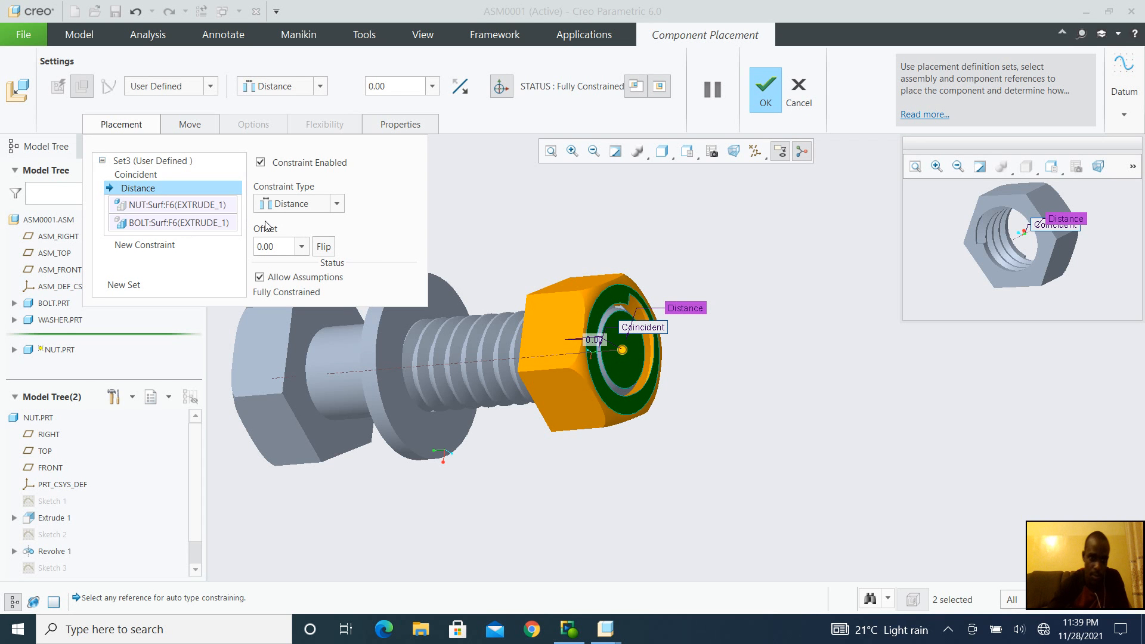
{"action": "left_click", "coordinate": [337, 205]}
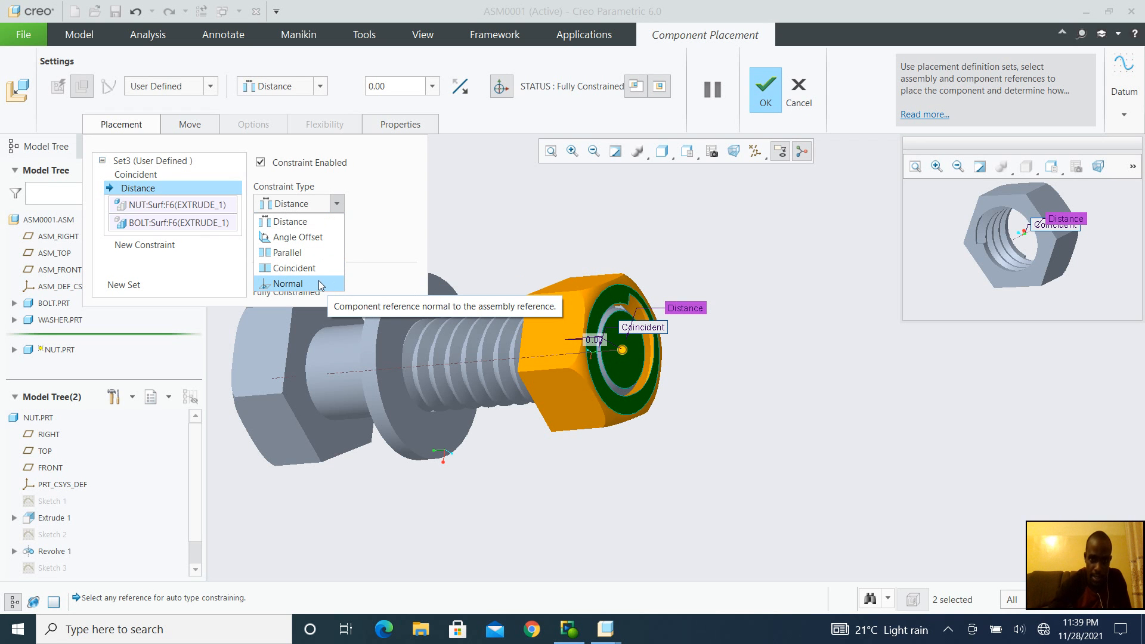
{"action": "left_click", "coordinate": [382, 246]}
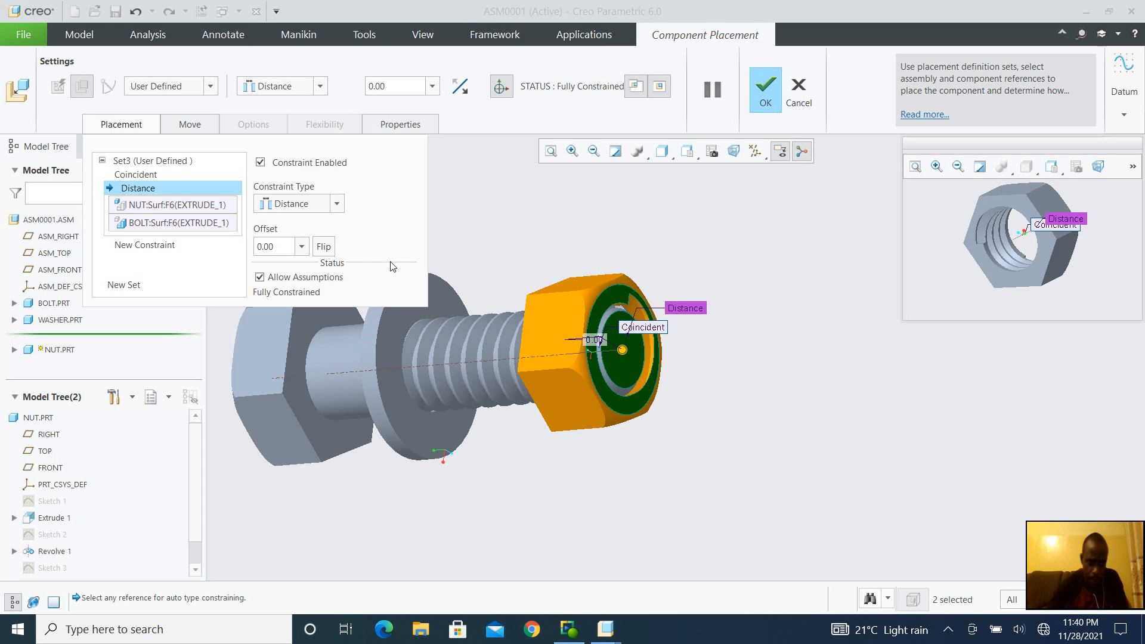
{"action": "left_click", "coordinate": [766, 89]}
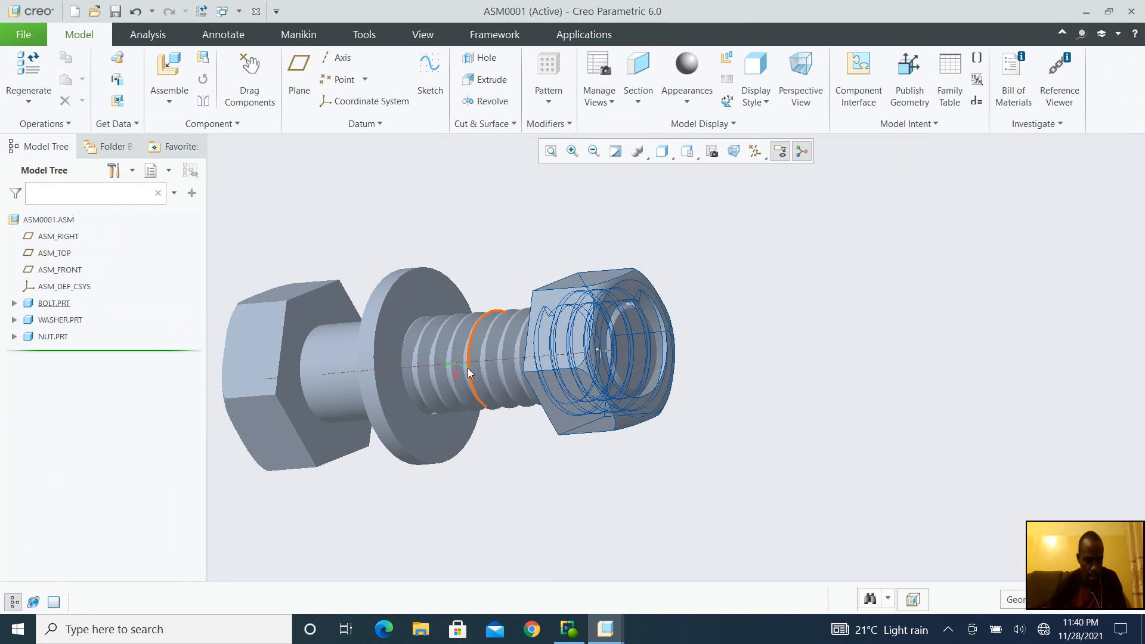
Step: Display the bolt, washer and nut assembly in an exploded view
{"action": "middle_click_drag", "start_coordinate": [452, 370], "coordinate": [526, 368], "text": "shift"}
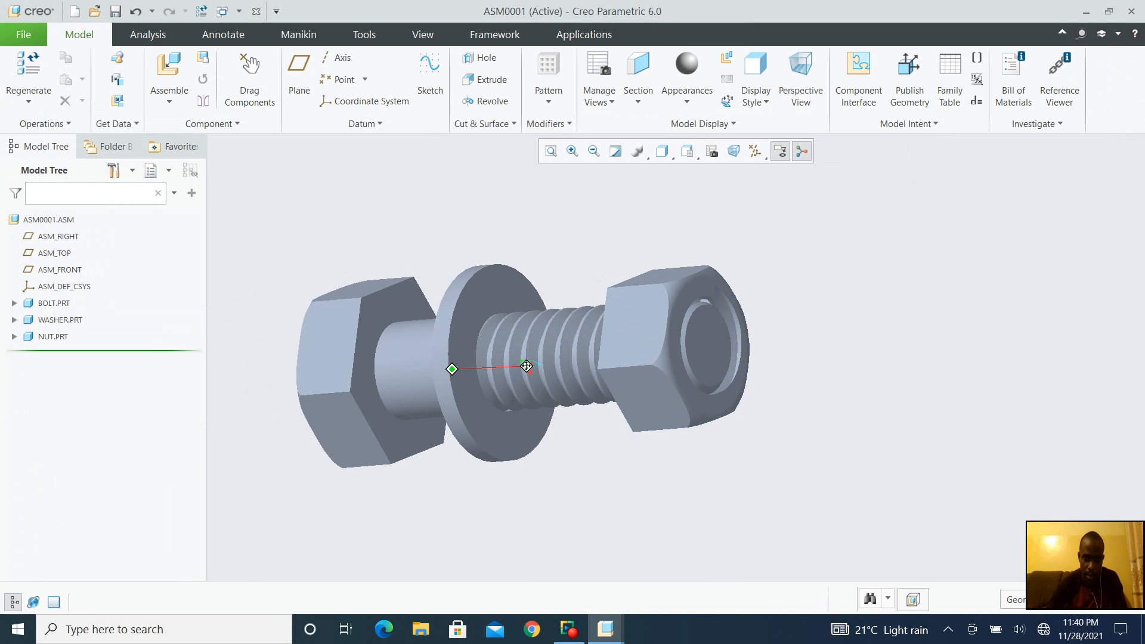
{"action": "middle_click_drag", "start_coordinate": [632, 374], "coordinate": [667, 361]}
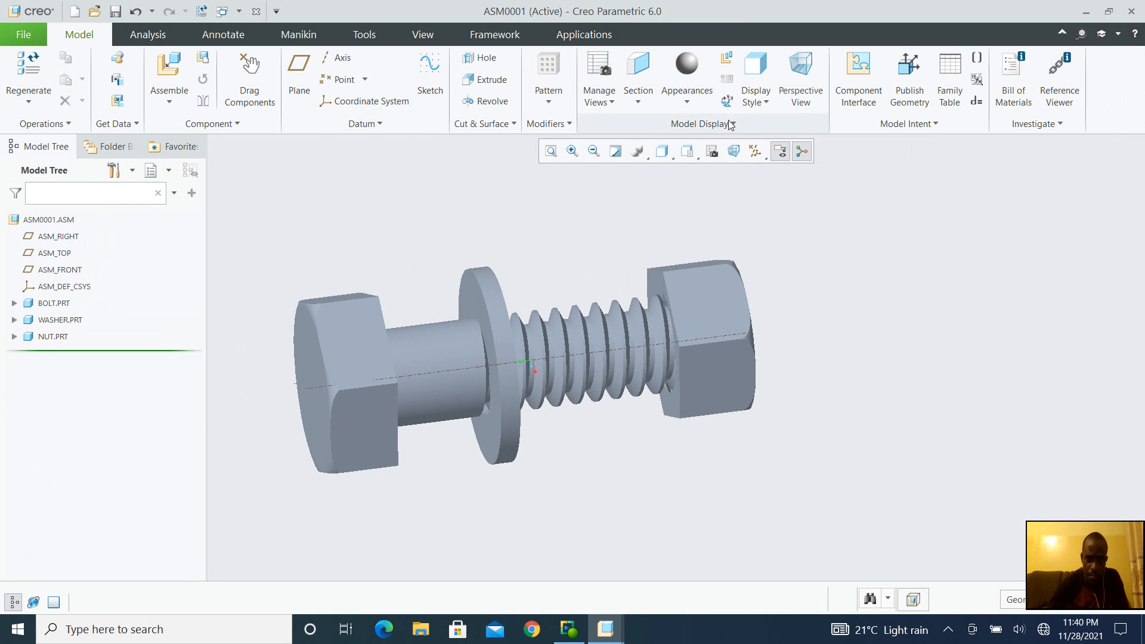
{"action": "left_click", "coordinate": [728, 60]}
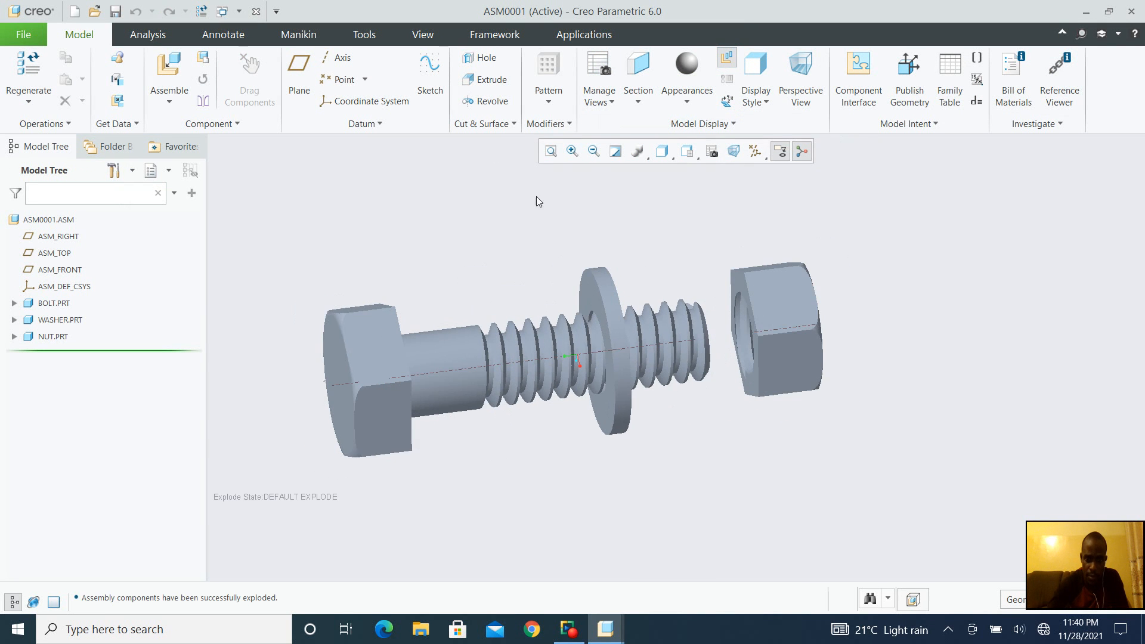
Step: Edit the exploded positions, moving the nut about 54 and the washer about 58 along the bolt's axis, away from its head
{"action": "left_click", "coordinate": [727, 100]}
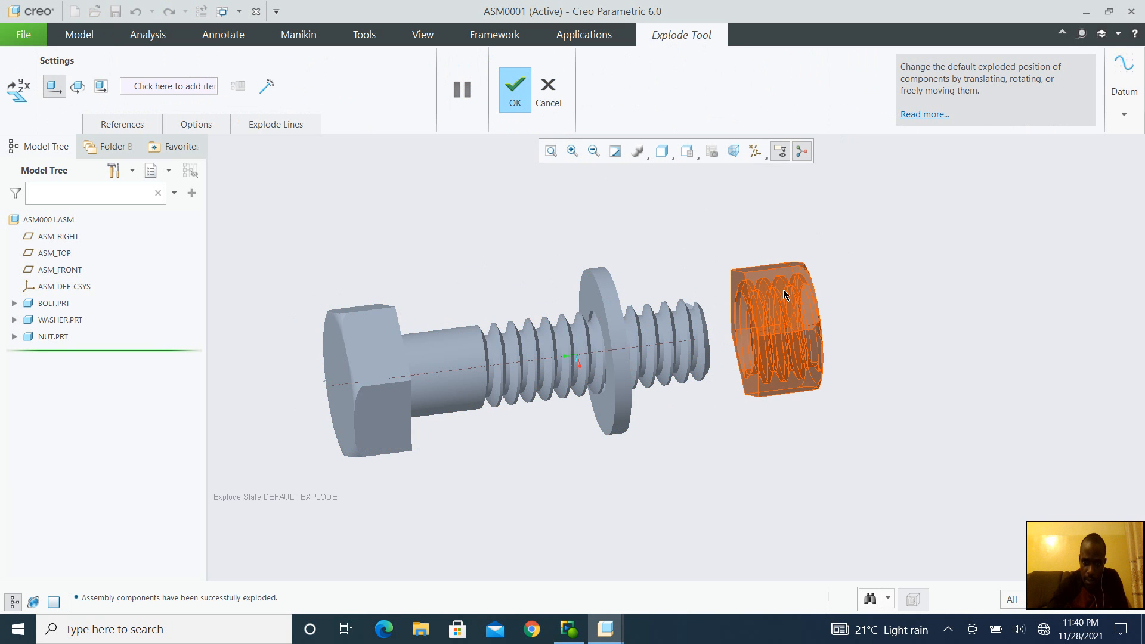
{"action": "left_click", "coordinate": [784, 310]}
{"action": "left_click_drag", "start_coordinate": [834, 298], "coordinate": [1018, 275]}
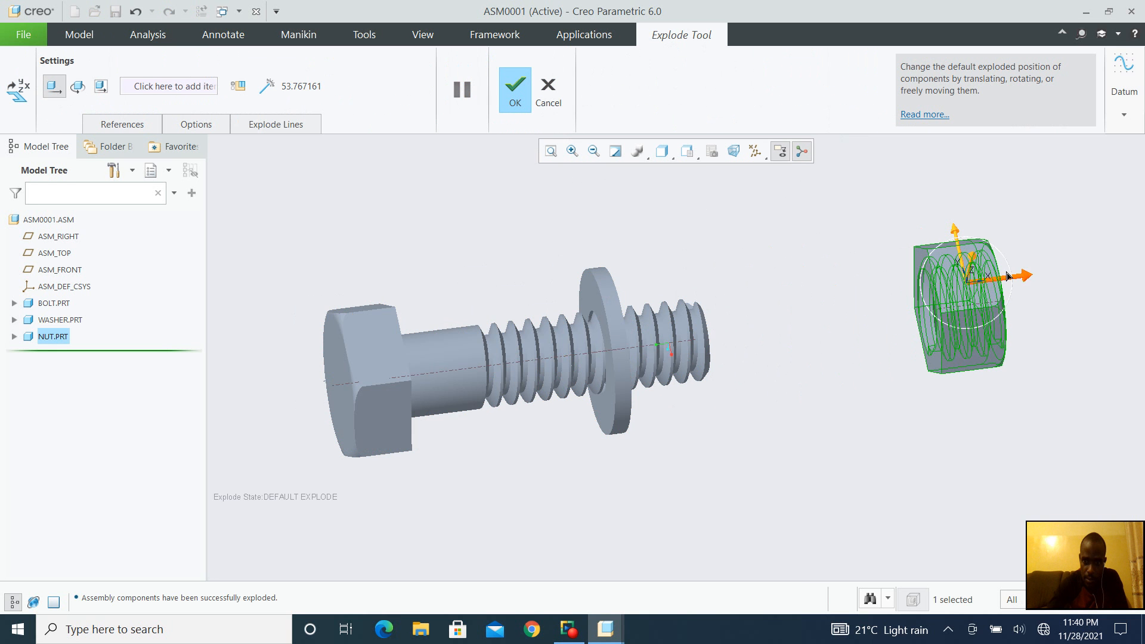
{"action": "left_click", "coordinate": [612, 296]}
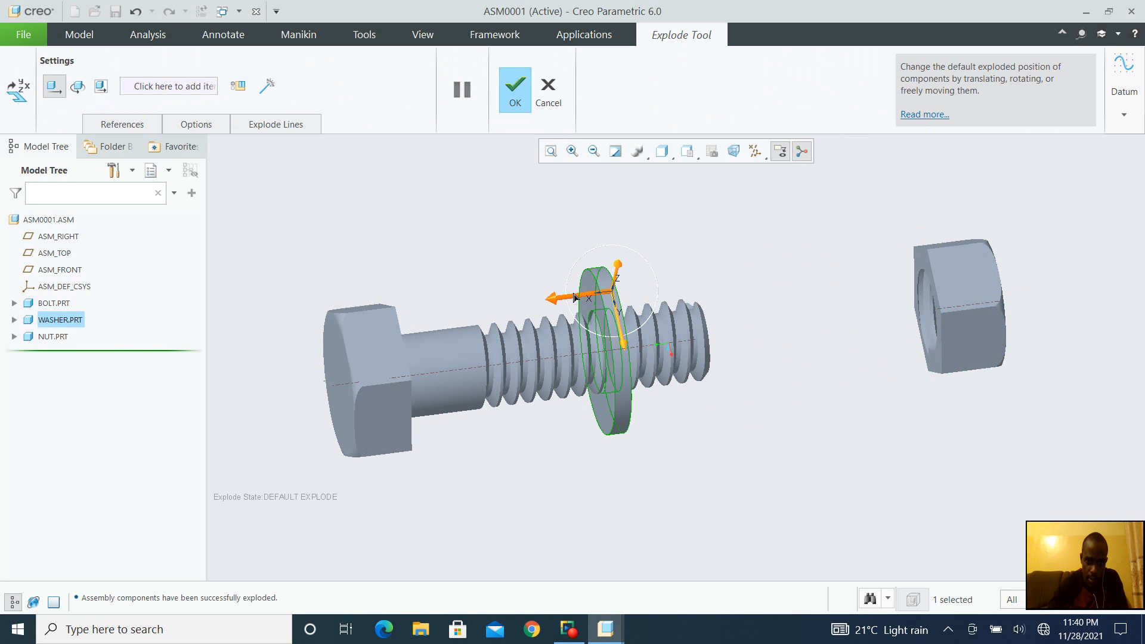
{"action": "left_click_drag", "start_coordinate": [582, 319], "coordinate": [778, 295]}
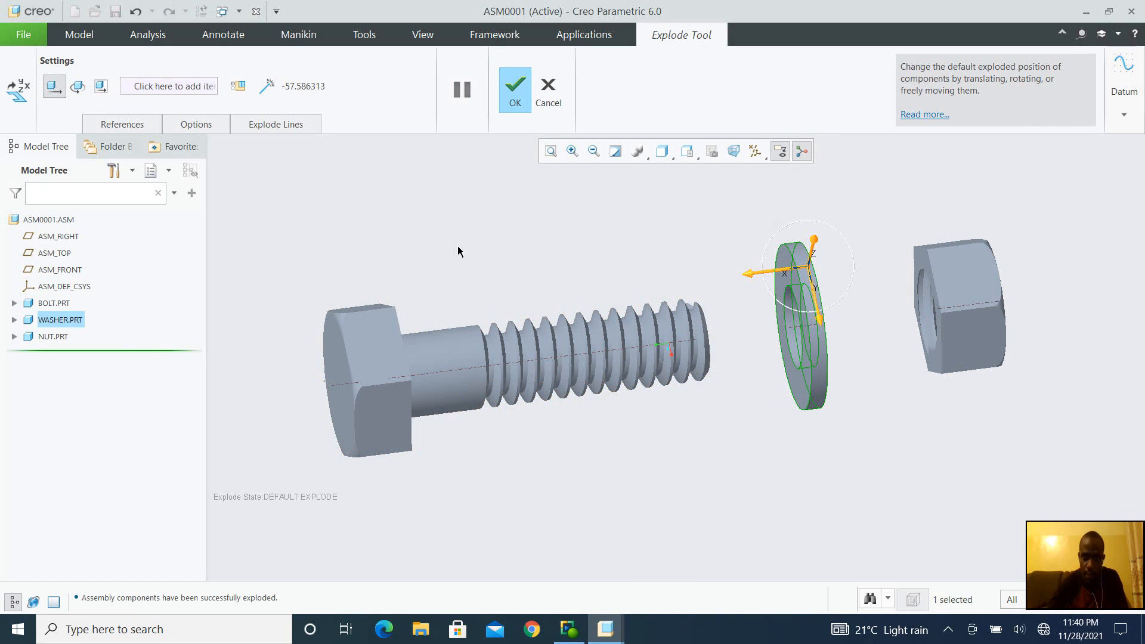
{"action": "left_click", "coordinate": [518, 90]}
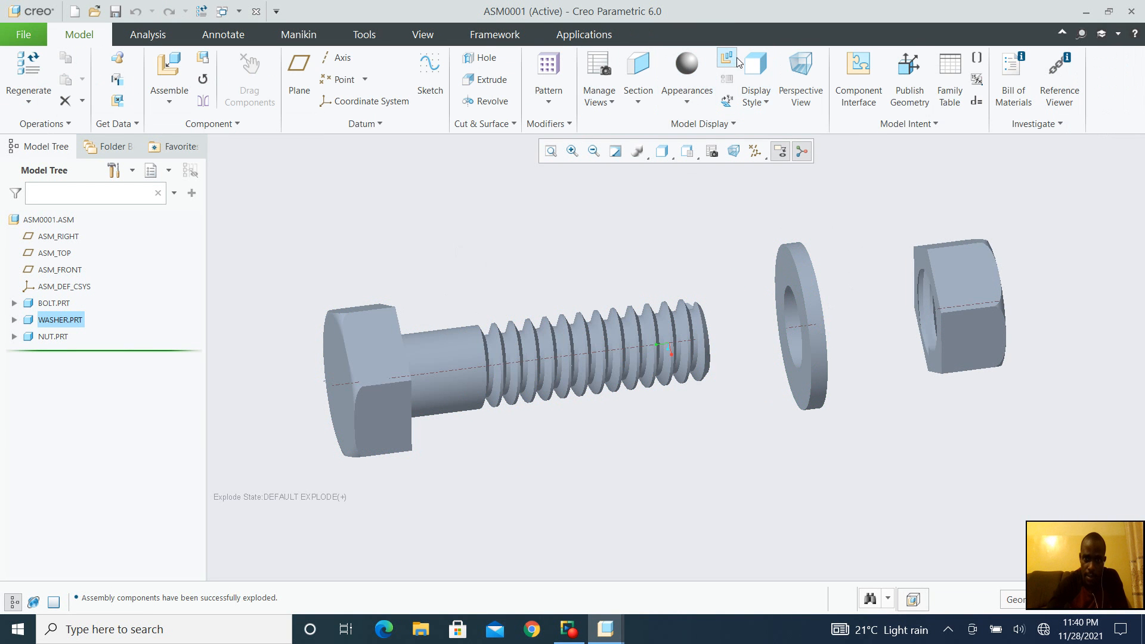
Step: Turn the exploded view off and back on to compare the assembled and exploded arrangements
{"action": "left_click", "coordinate": [726, 58]}
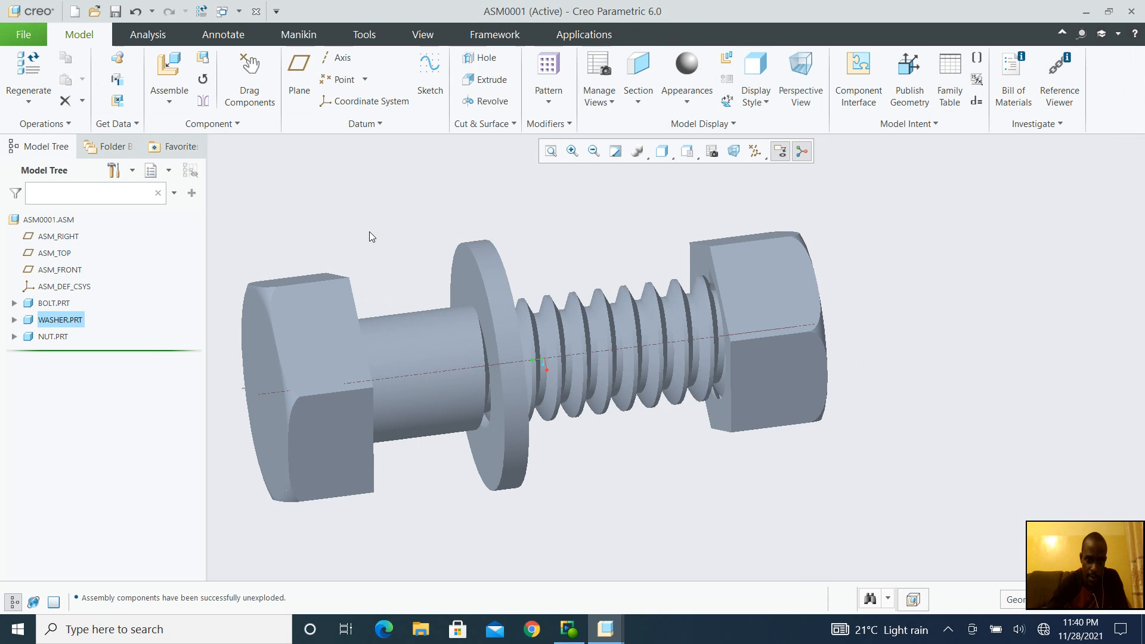
{"action": "left_click", "coordinate": [727, 58]}
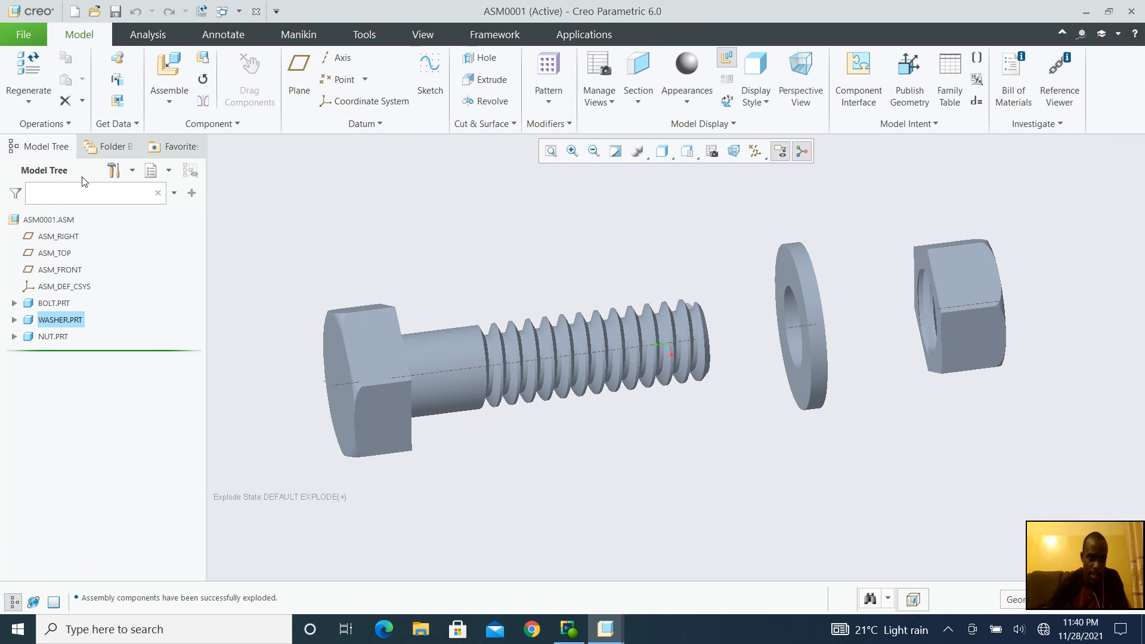
Step: Save a copy of the assembly as THREADED_FASTENER in the CREO folder
{"action": "left_click", "coordinate": [35, 37]}
{"action": "left_click", "coordinate": [52, 158]}
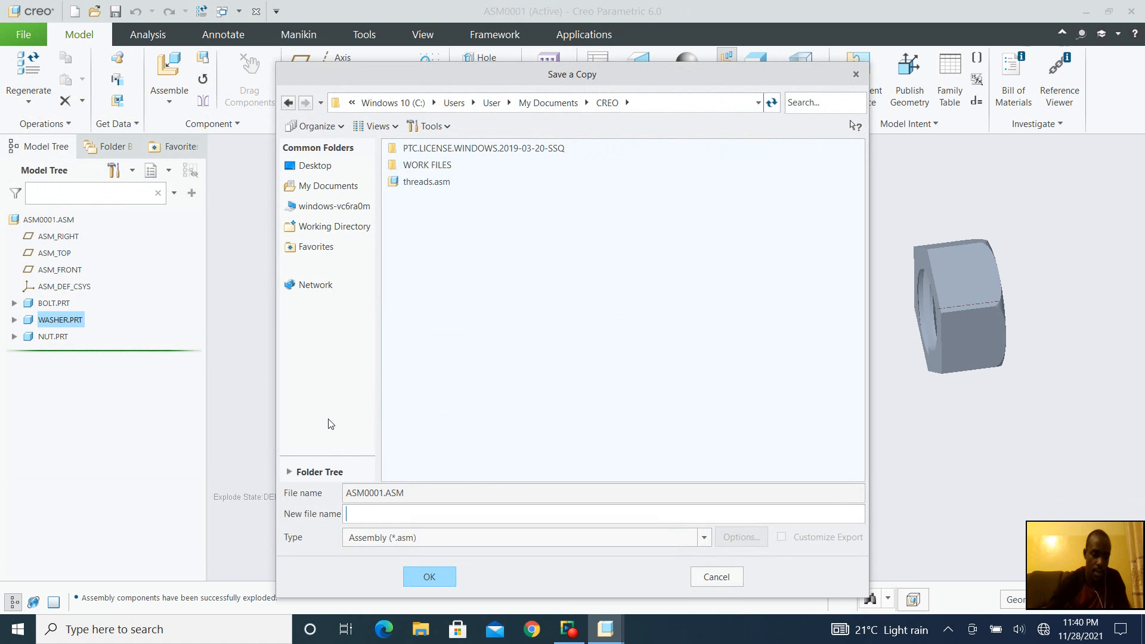
{"action": "type", "text": "TH"}
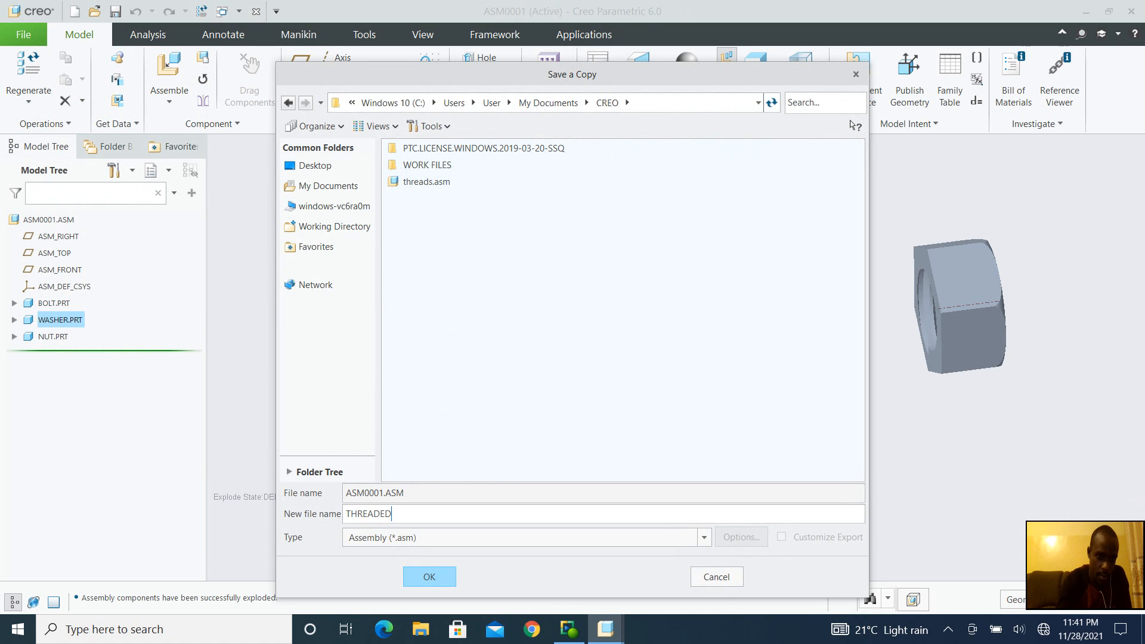
{"action": "type", "text": "READED_FASTE"}
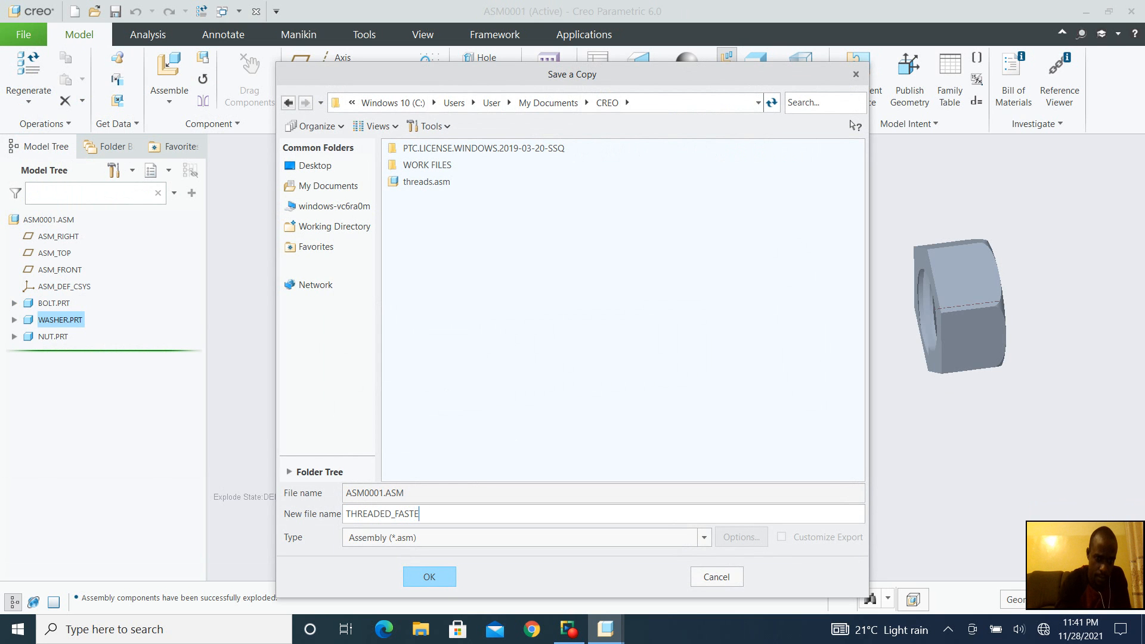
{"action": "type", "text": "NER"}
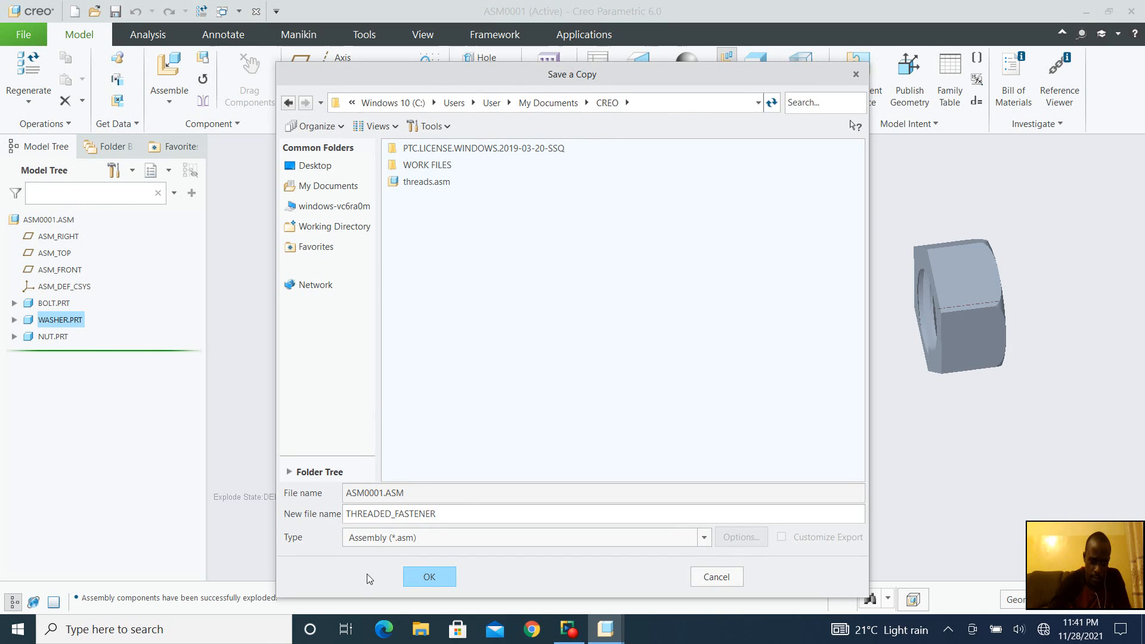
{"action": "left_click", "coordinate": [435, 581]}
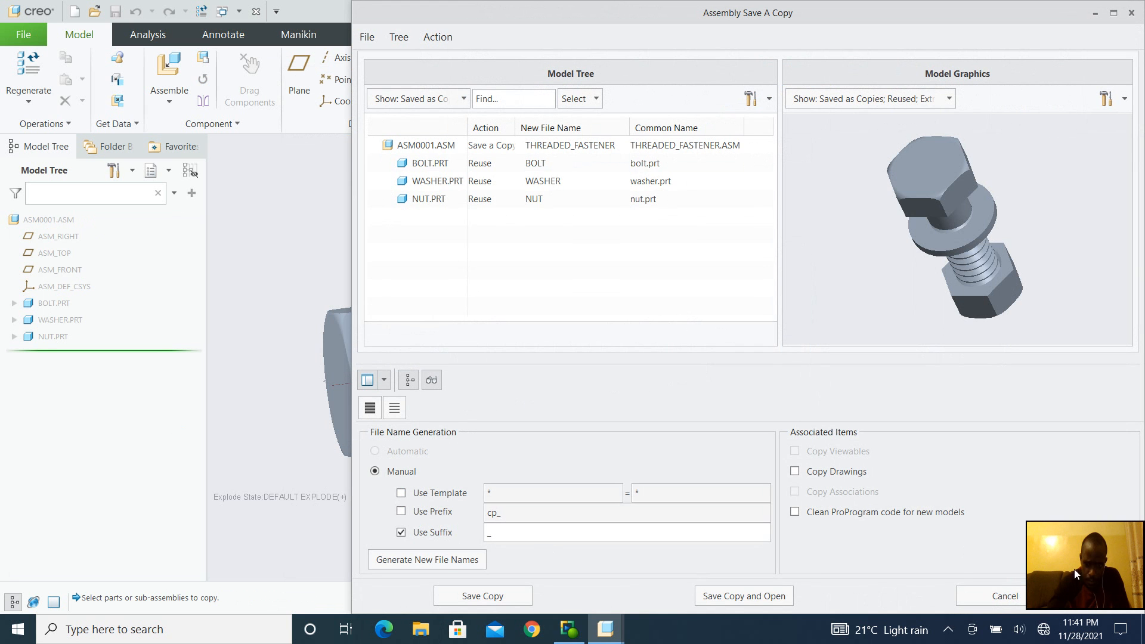
{"action": "left_click", "coordinate": [494, 597]}
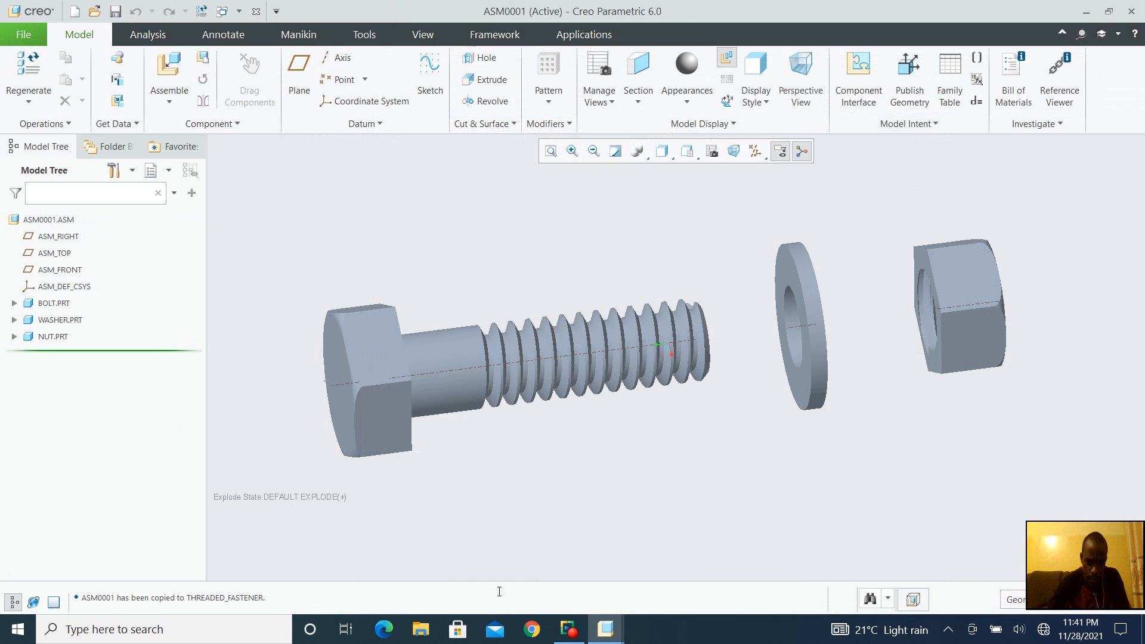